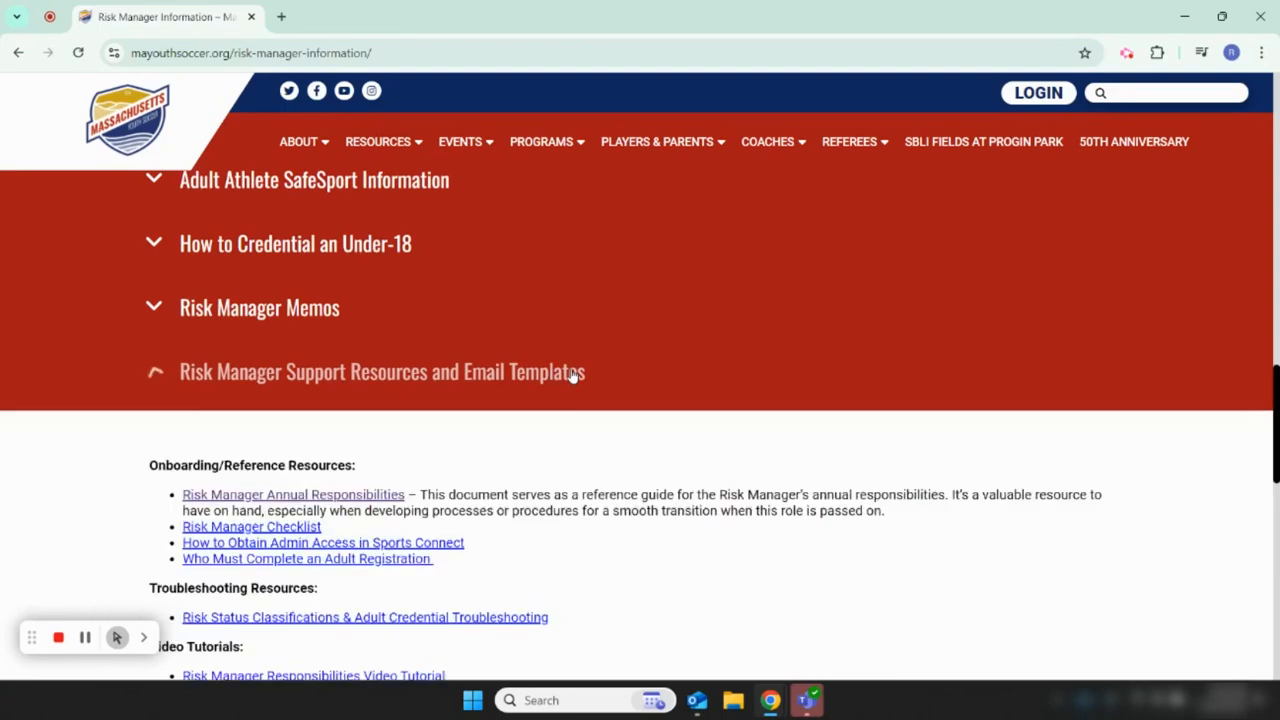
Download the Adult Credential_TRACKER excel file from the Adult Credential Tracker resources
scroll(591, 380, down, 3)
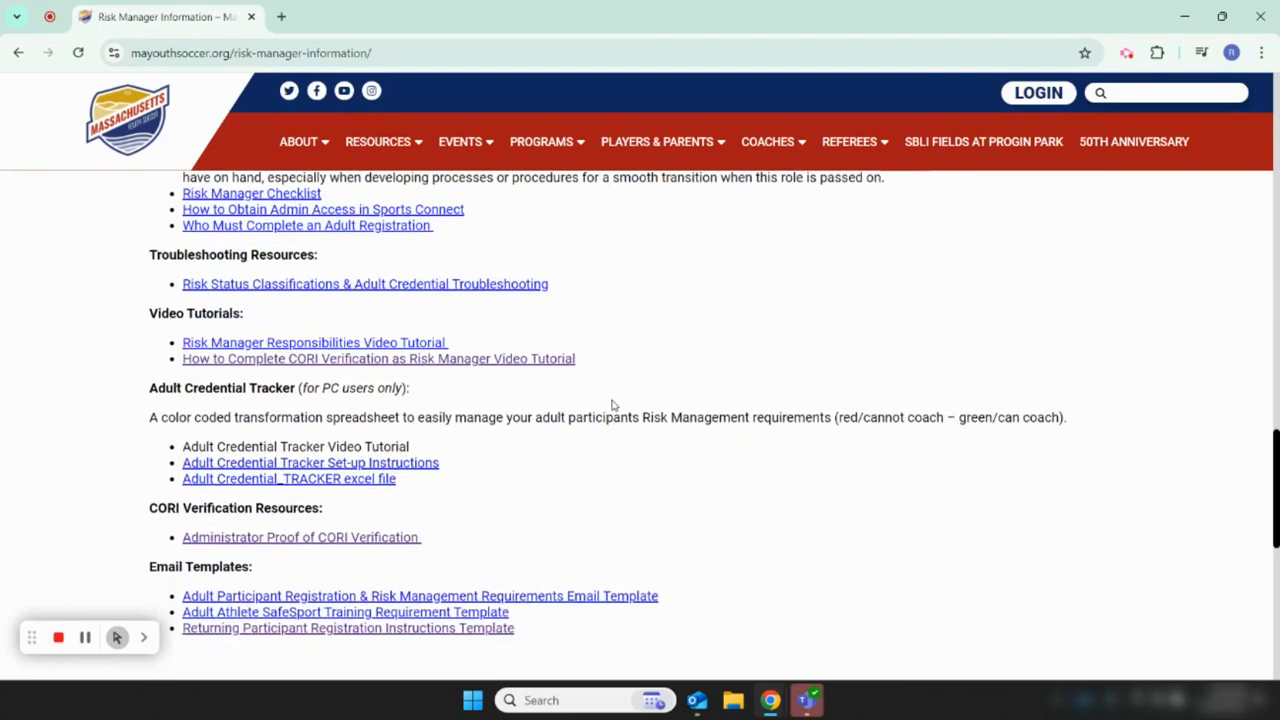
scroll(554, 500, down, 1)
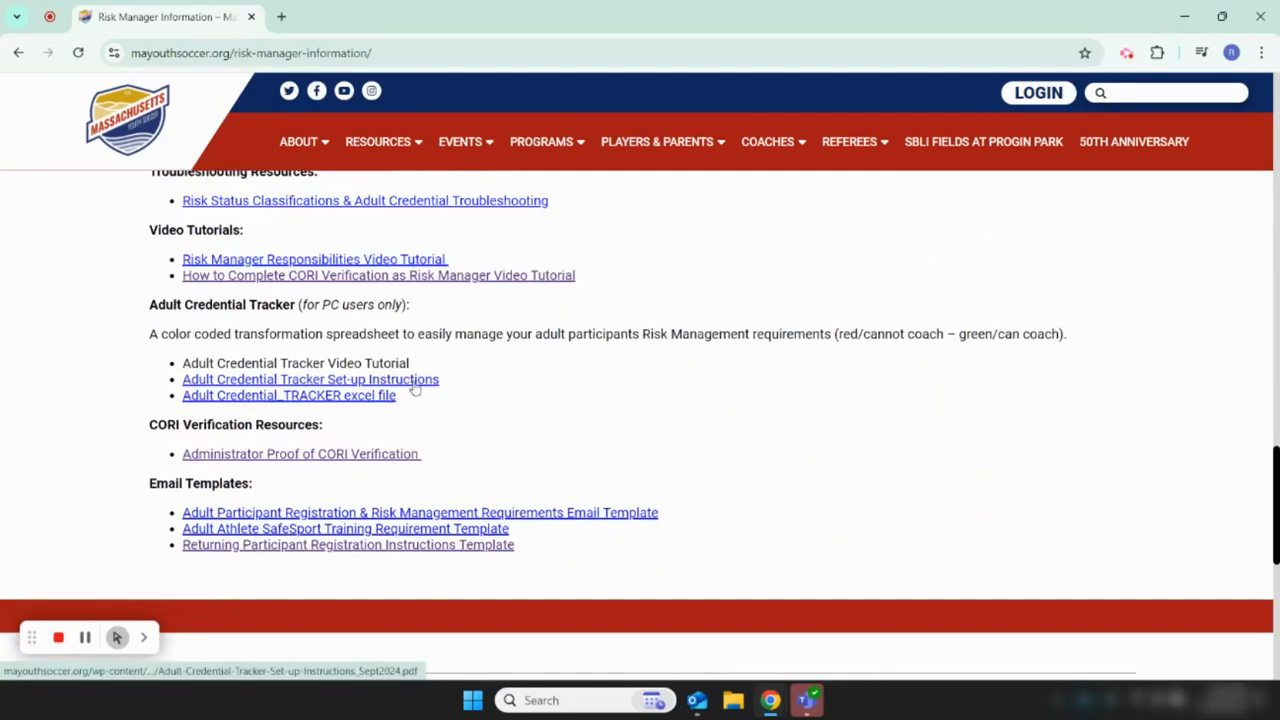
click(367, 400)
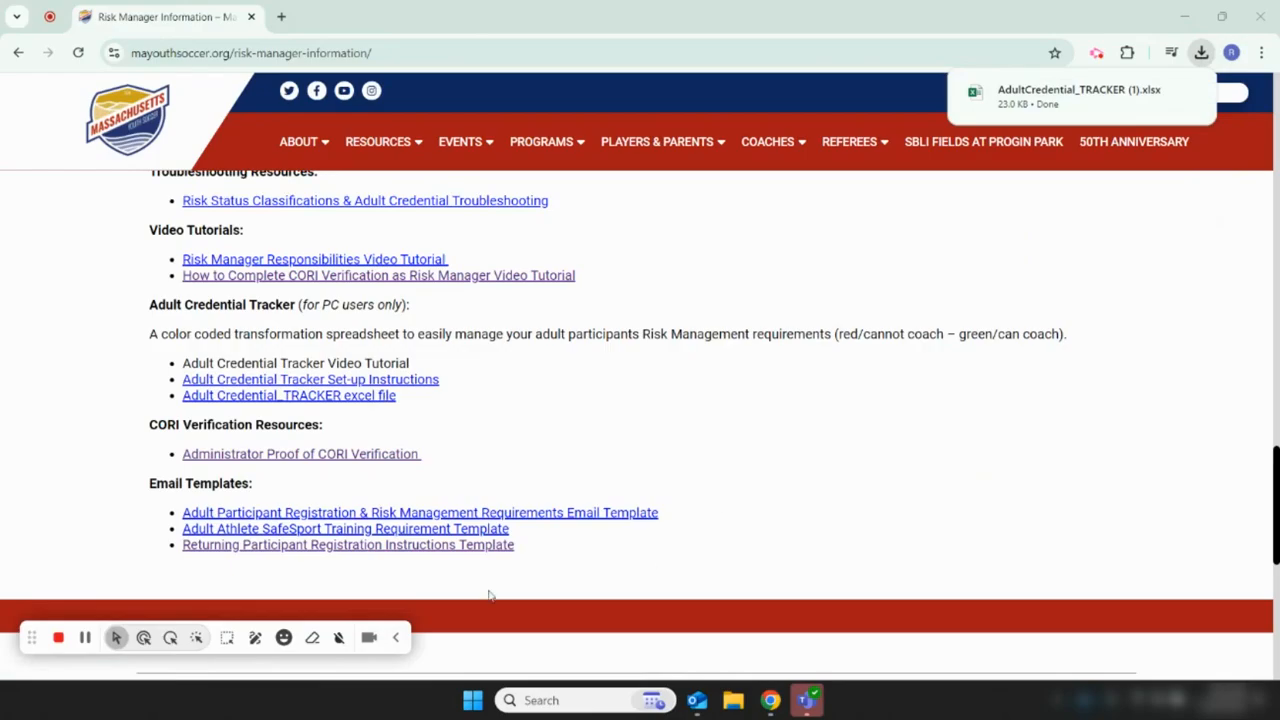
click(58, 640)
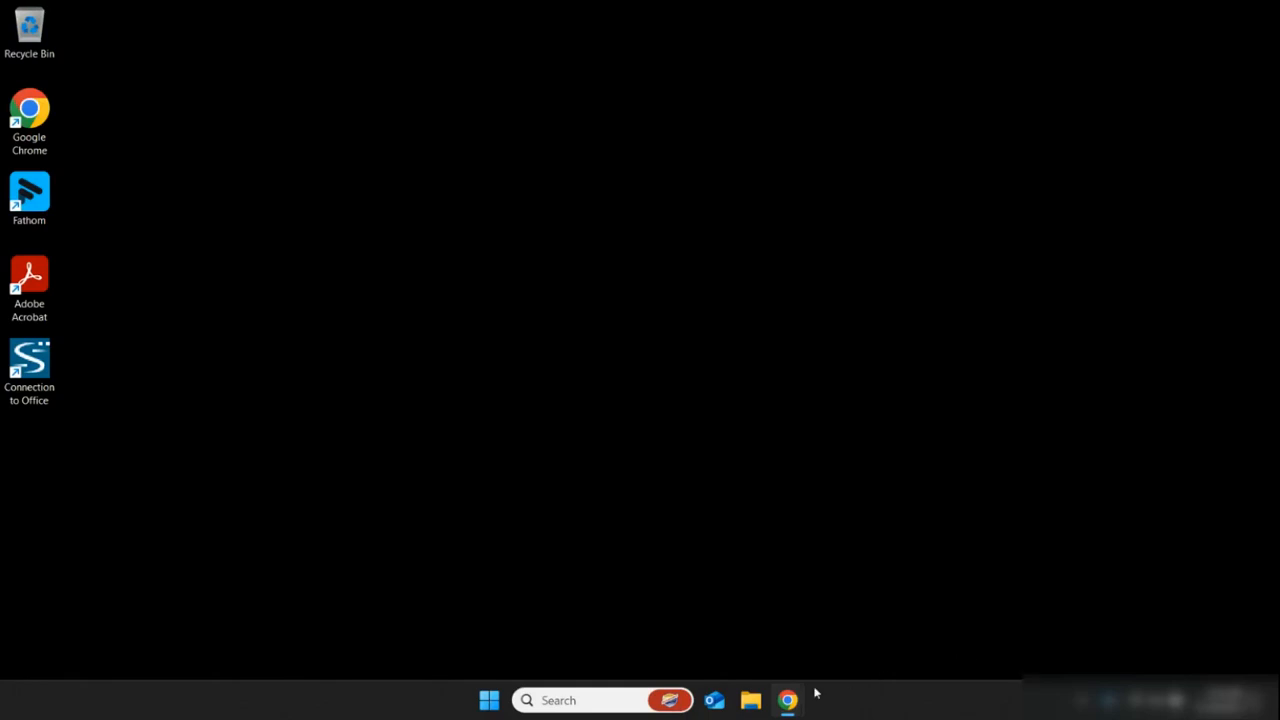
Switch to File Explorer and open the Adult Credential Tracker folder in Documents
click(751, 700)
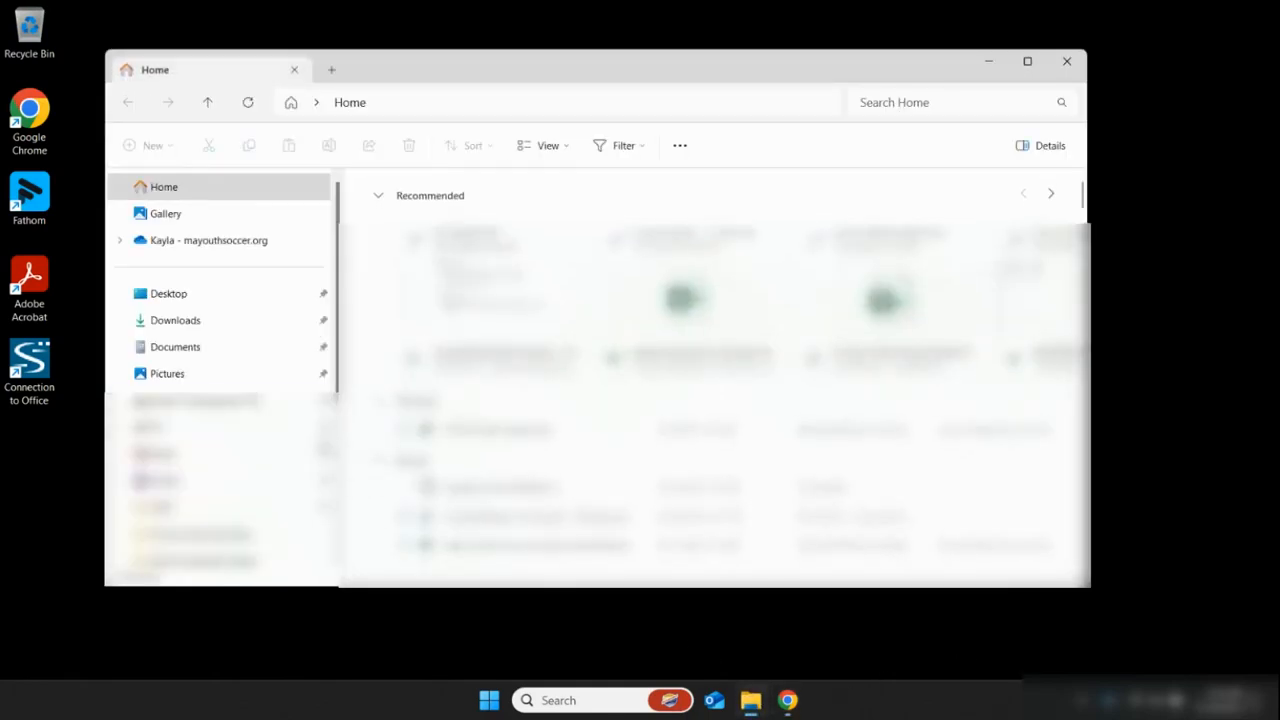
click(243, 350)
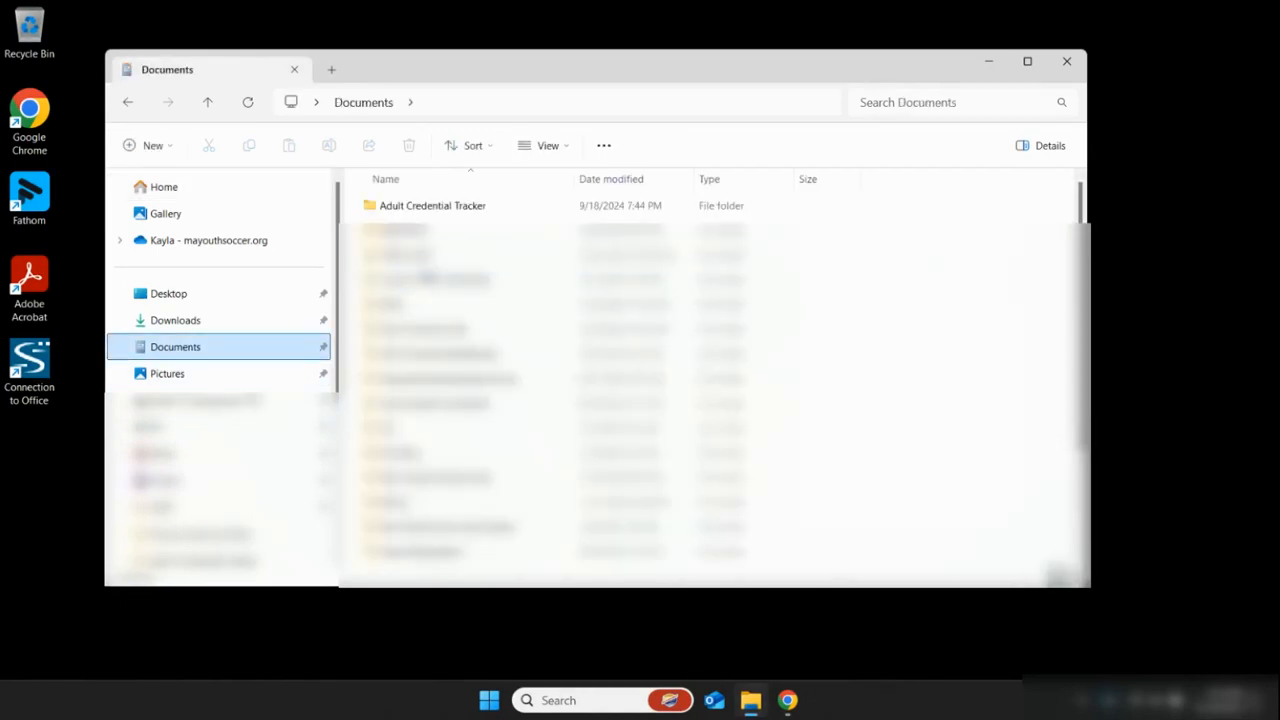
double_click(487, 209)
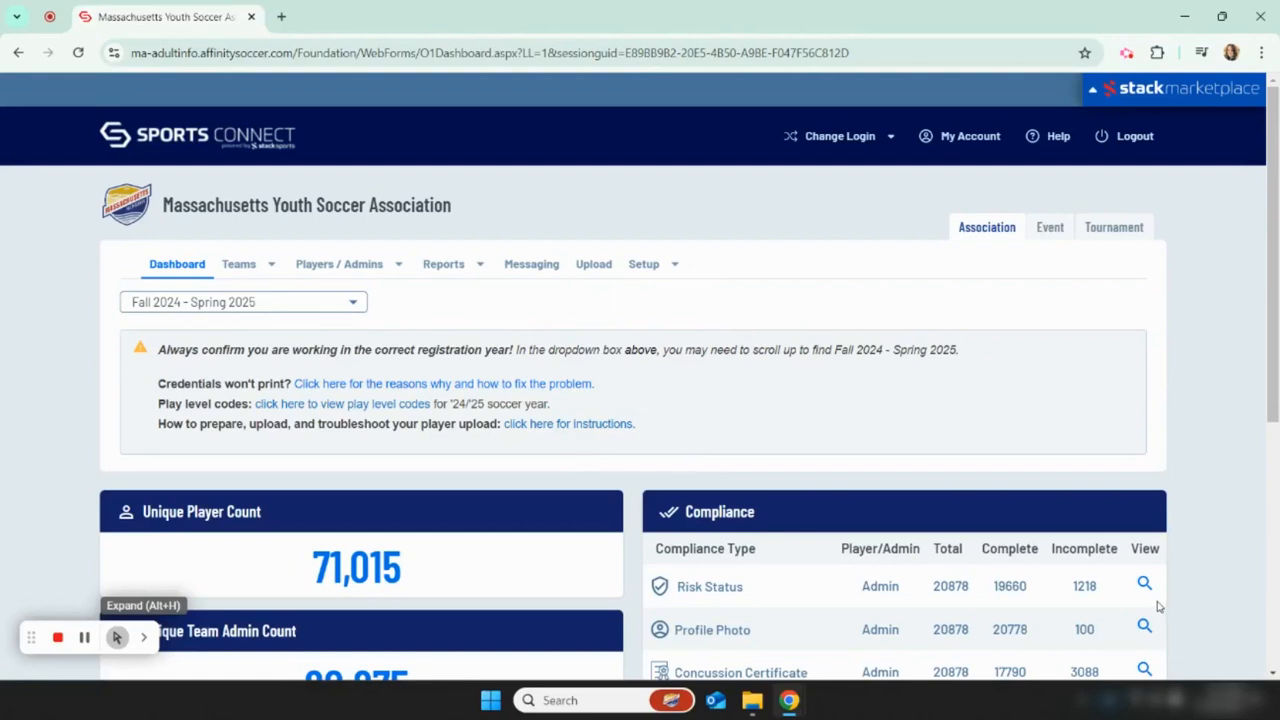
Open Counts Reports and choose club Affinity Demo Test Club - 0M450 with program Affinity Demo Test Club
mouse_move(474, 278)
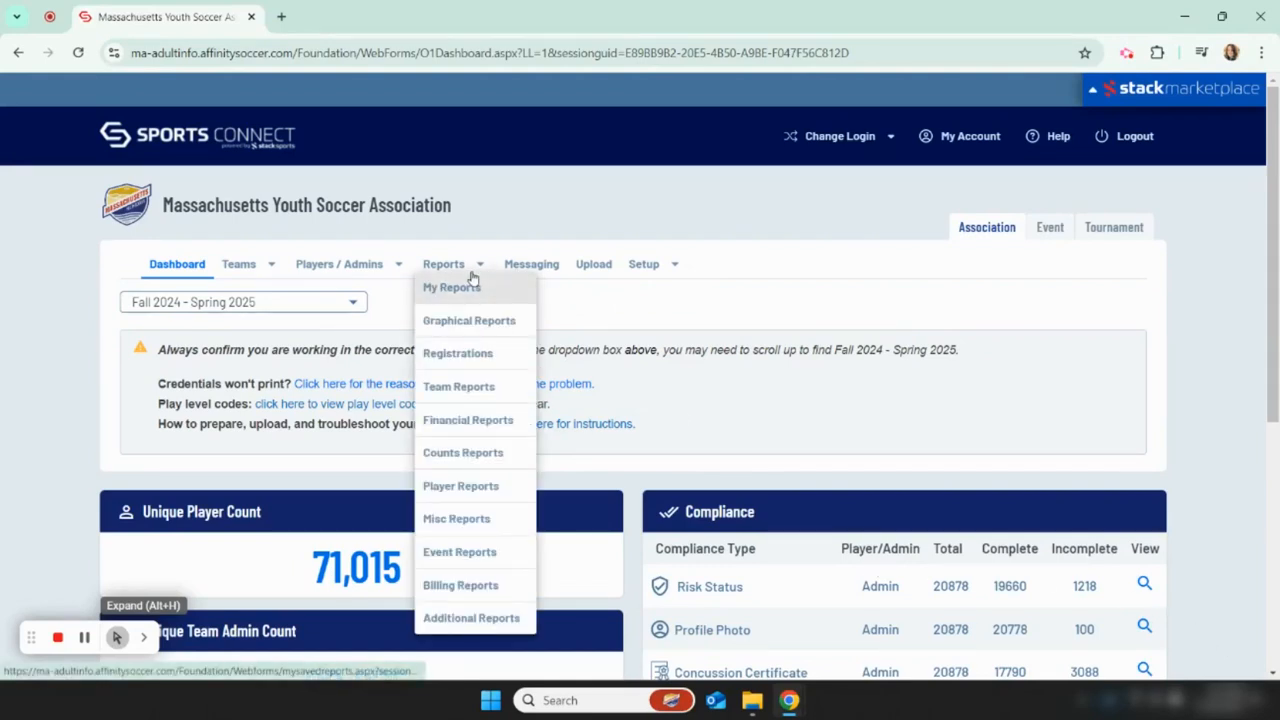
click(510, 459)
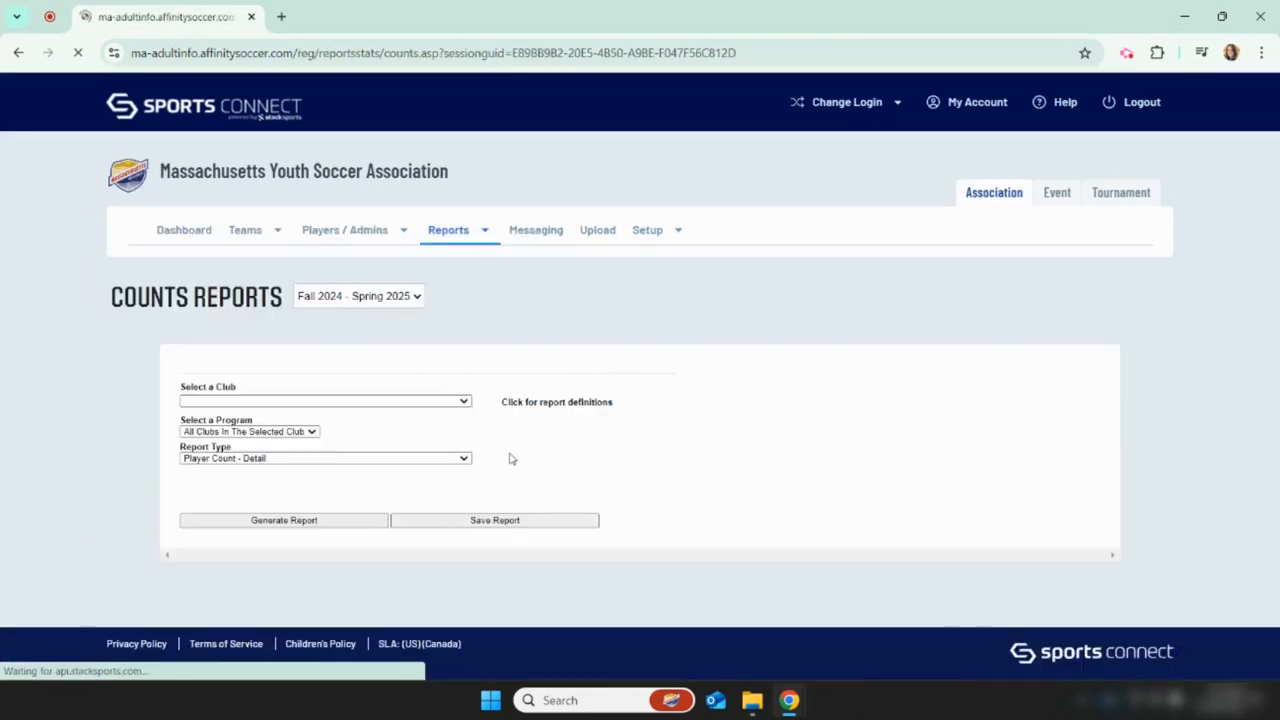
click(288, 401)
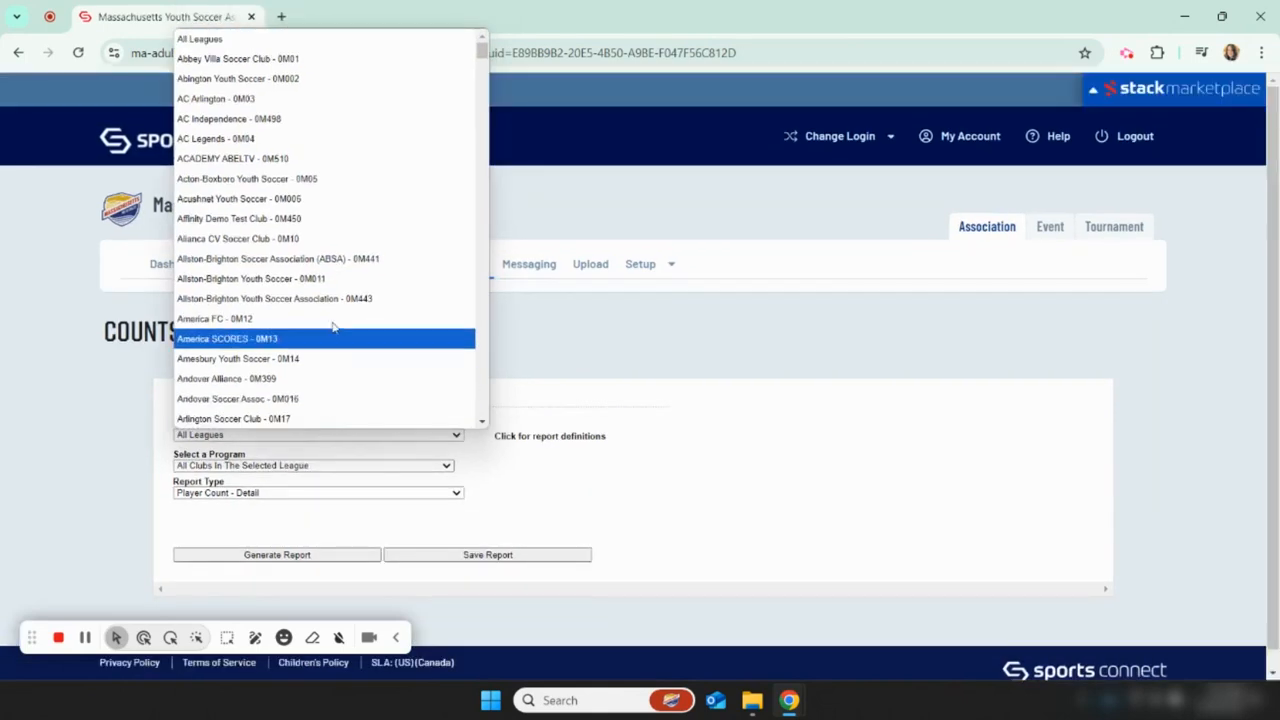
click(339, 218)
click(270, 468)
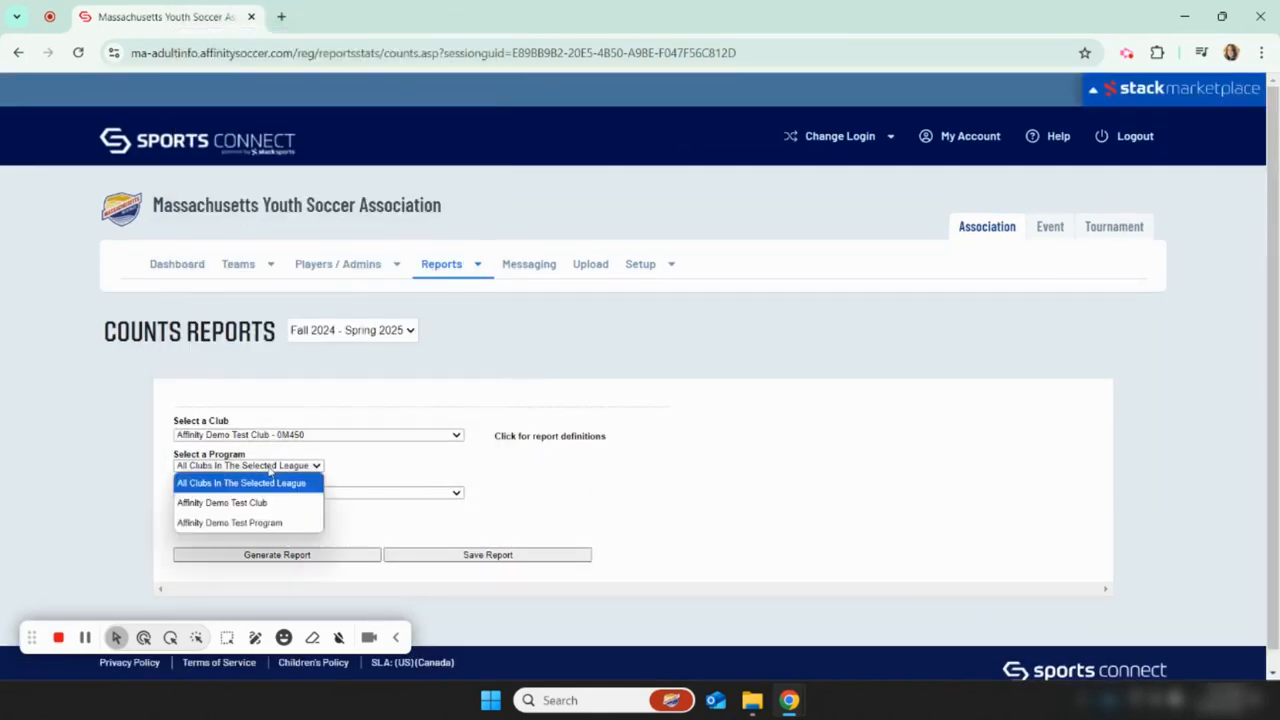
click(299, 508)
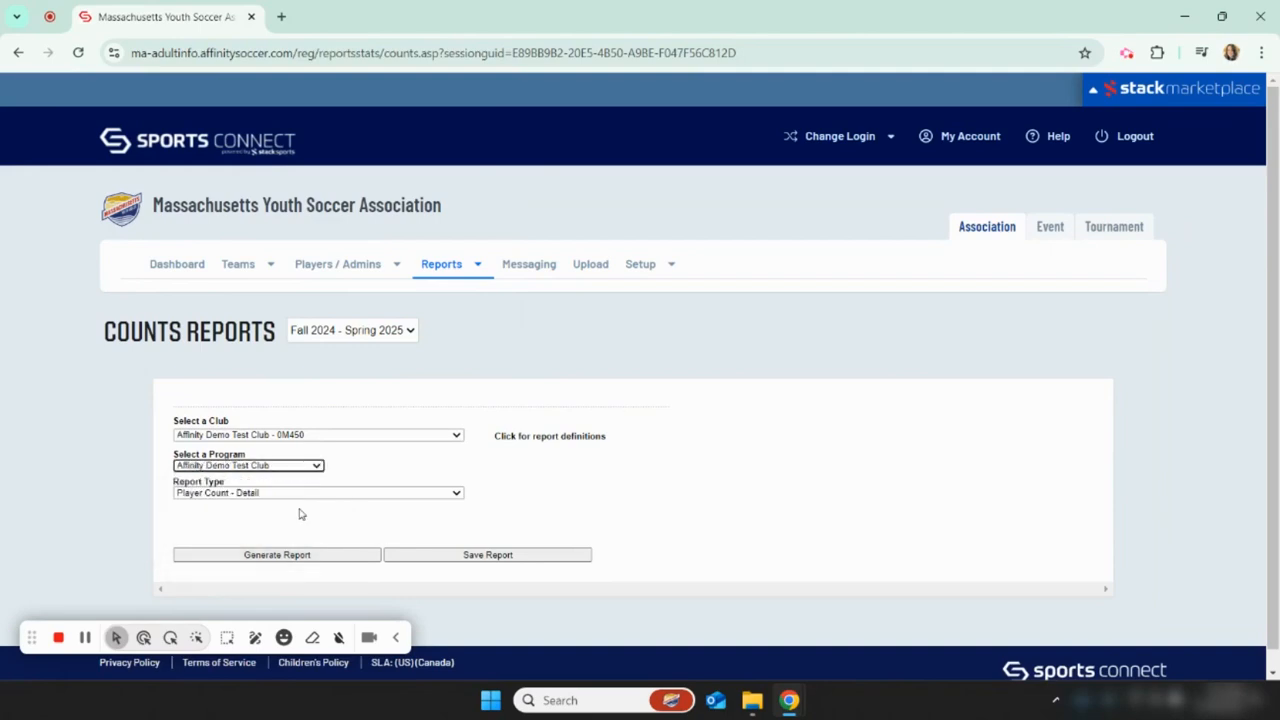
Set the report type to Admin Credentials | Dynamic Certificate Data and generate the report
click(265, 496)
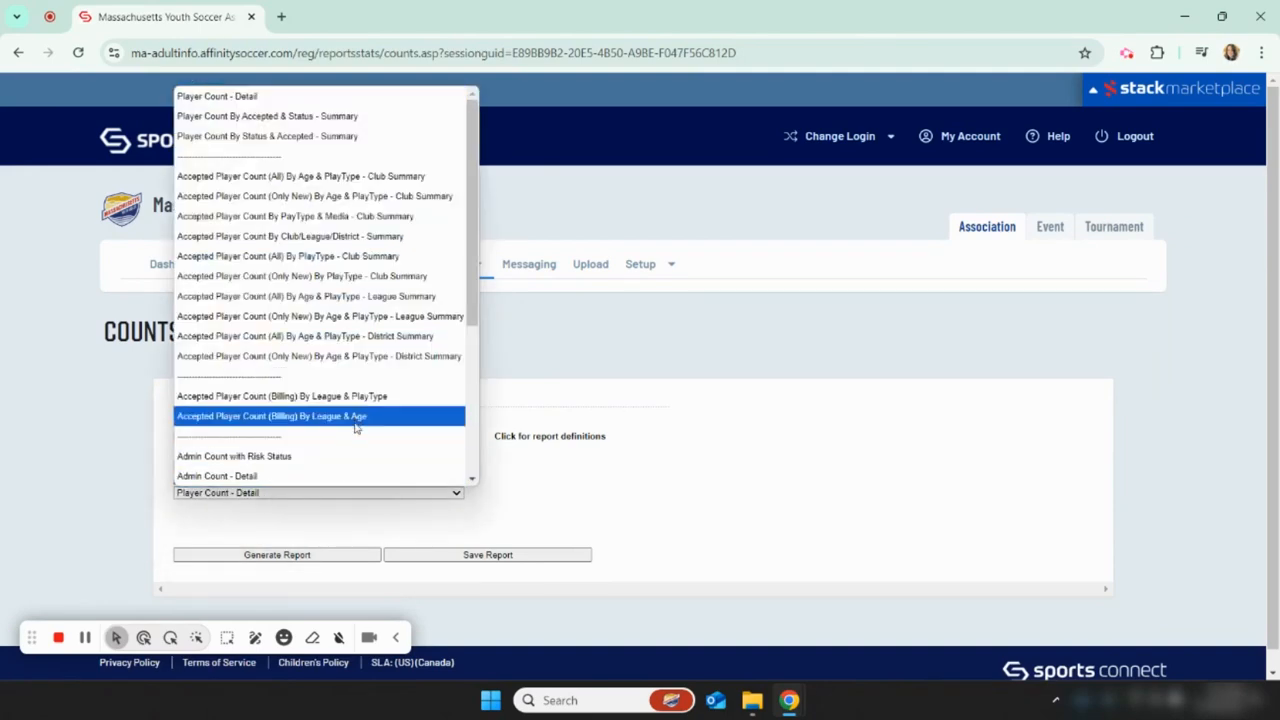
scroll(354, 420, down, 5)
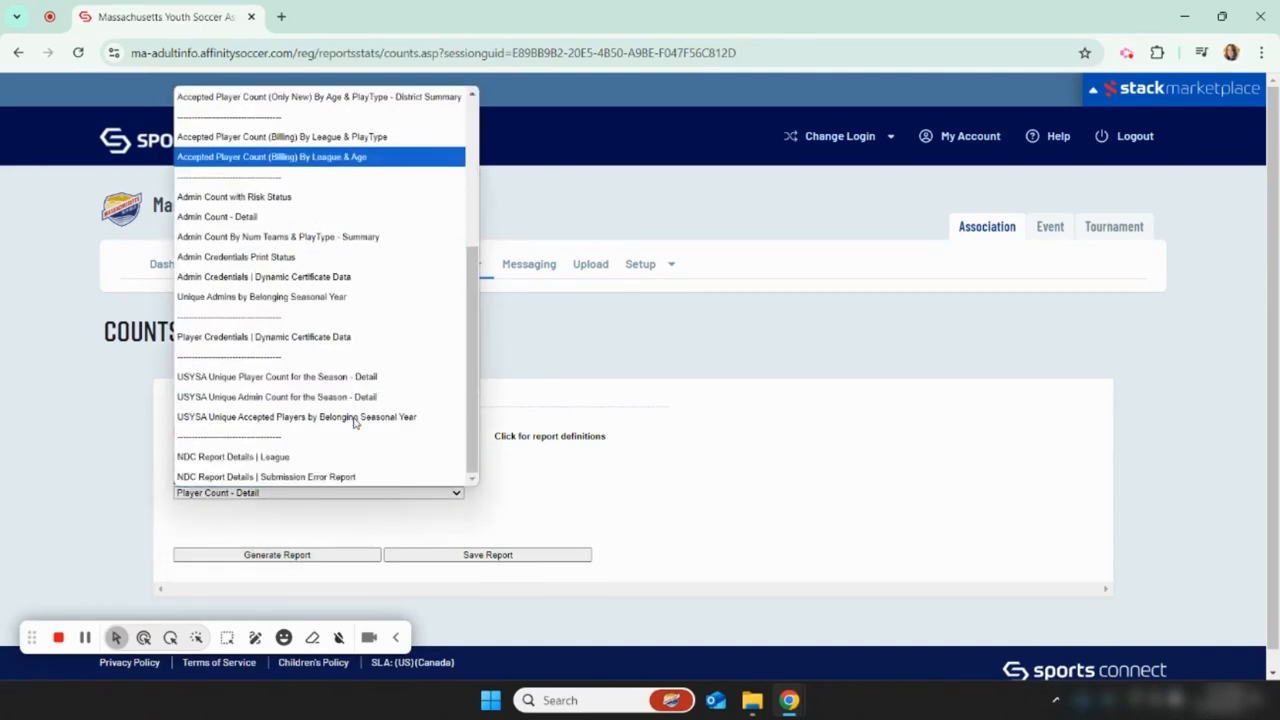
click(402, 284)
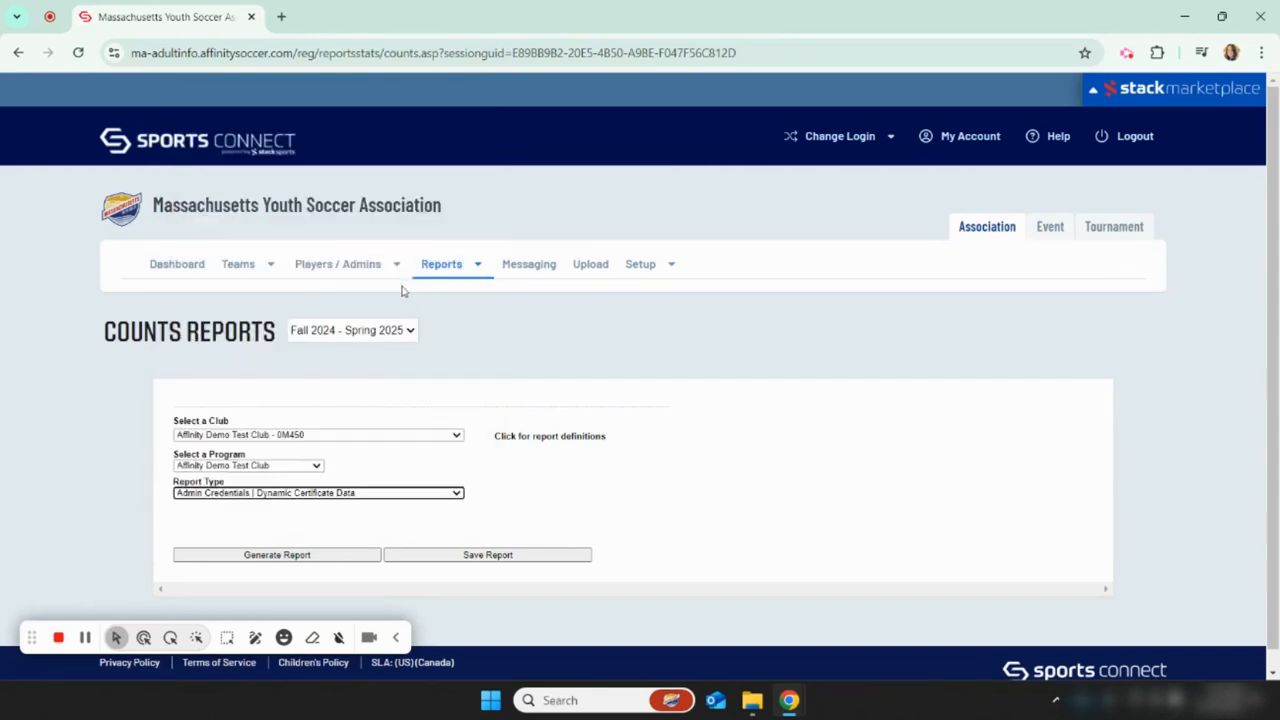
click(302, 560)
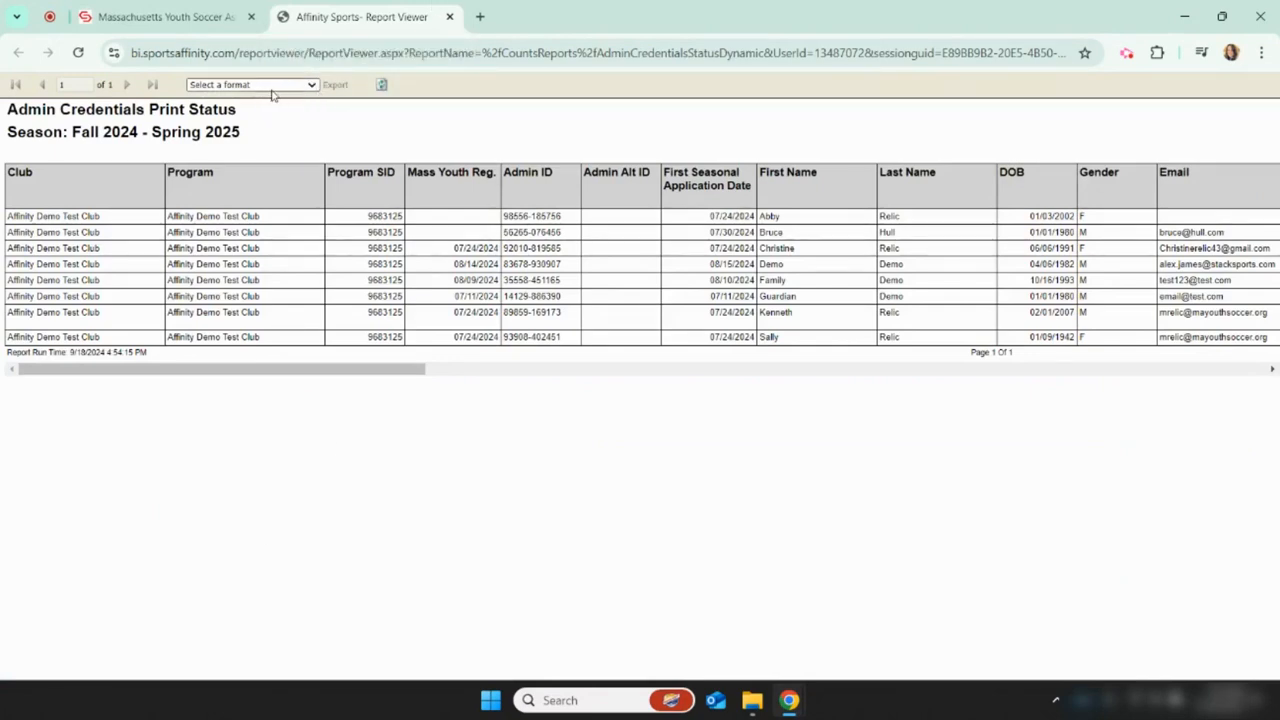
Export the report in Excel format, open the exported workbook and enable editing
click(310, 88)
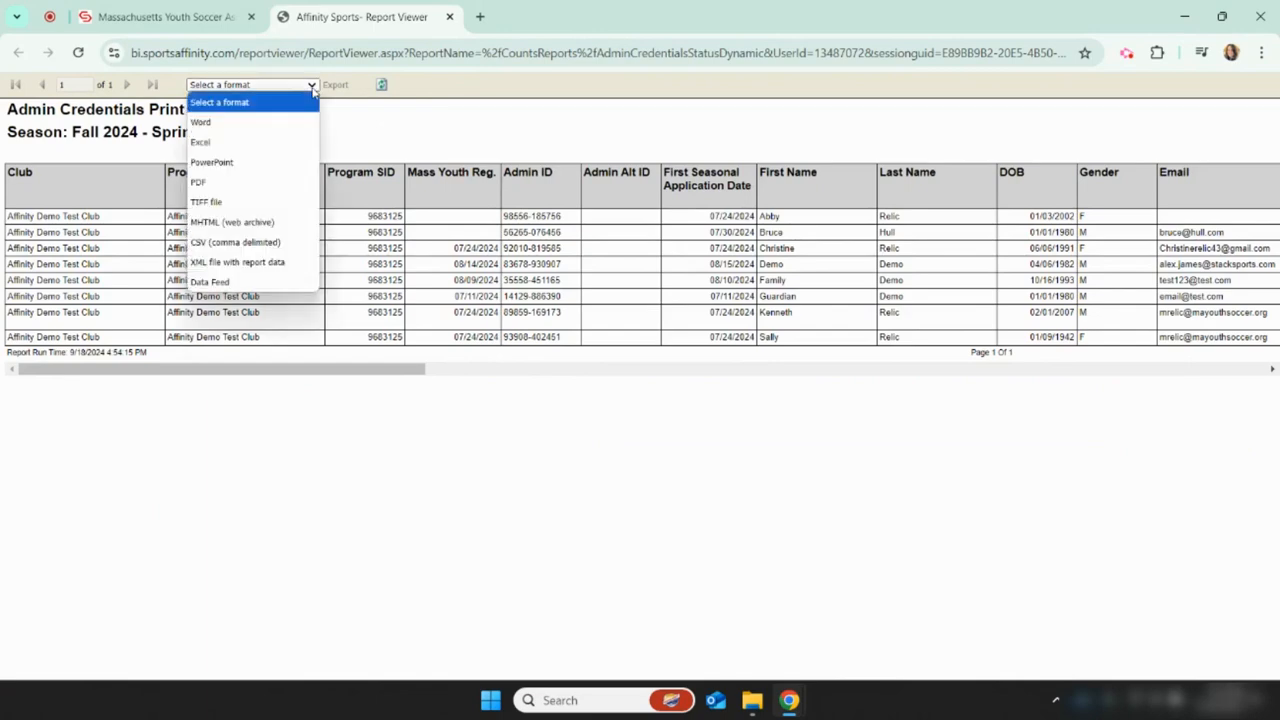
click(300, 148)
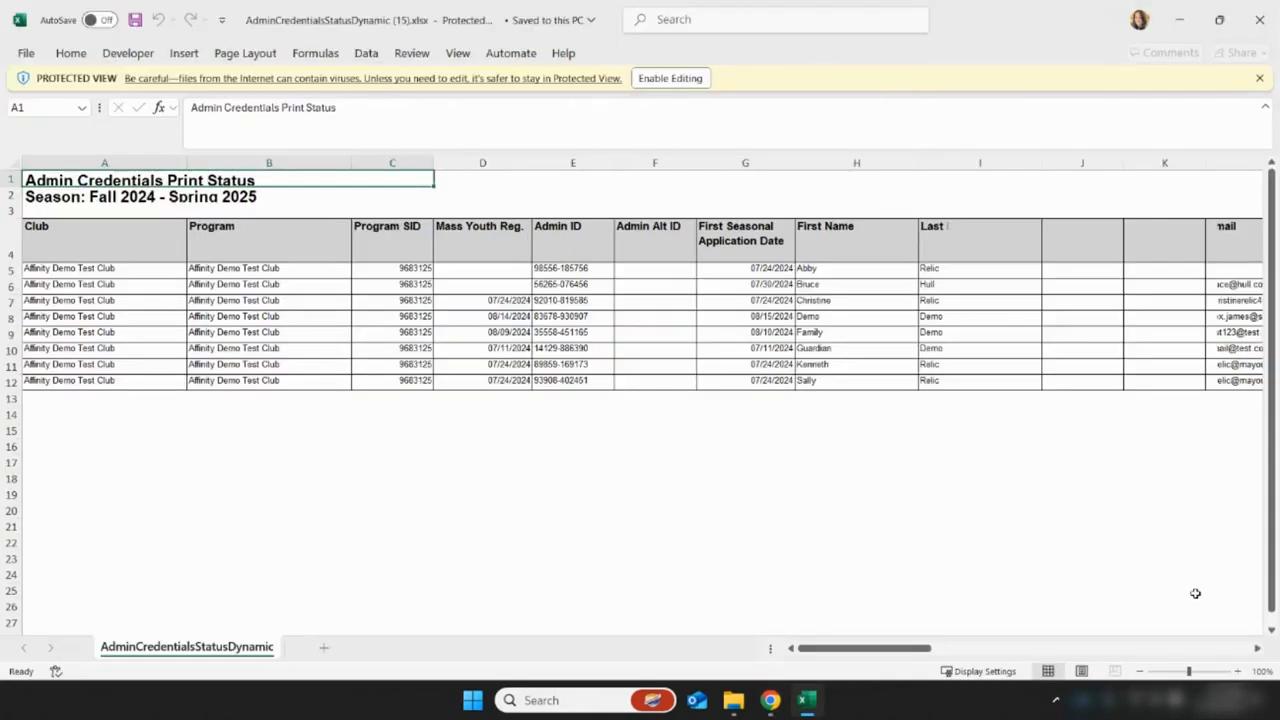
click(685, 80)
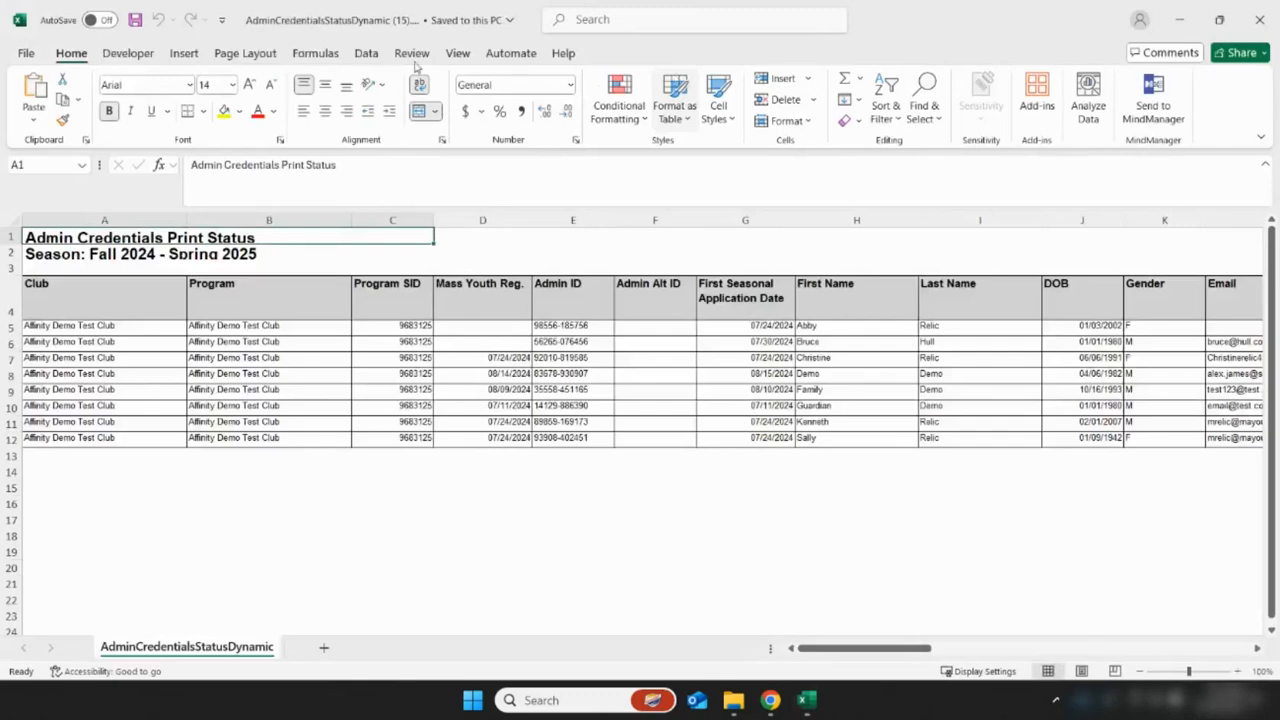
Save the workbook as AdminCredentialsStatusDynamic_TestClub_24-25.xlsx in Documents > Adult Credential Tracker, replacing the existing file, and close it
click(26, 53)
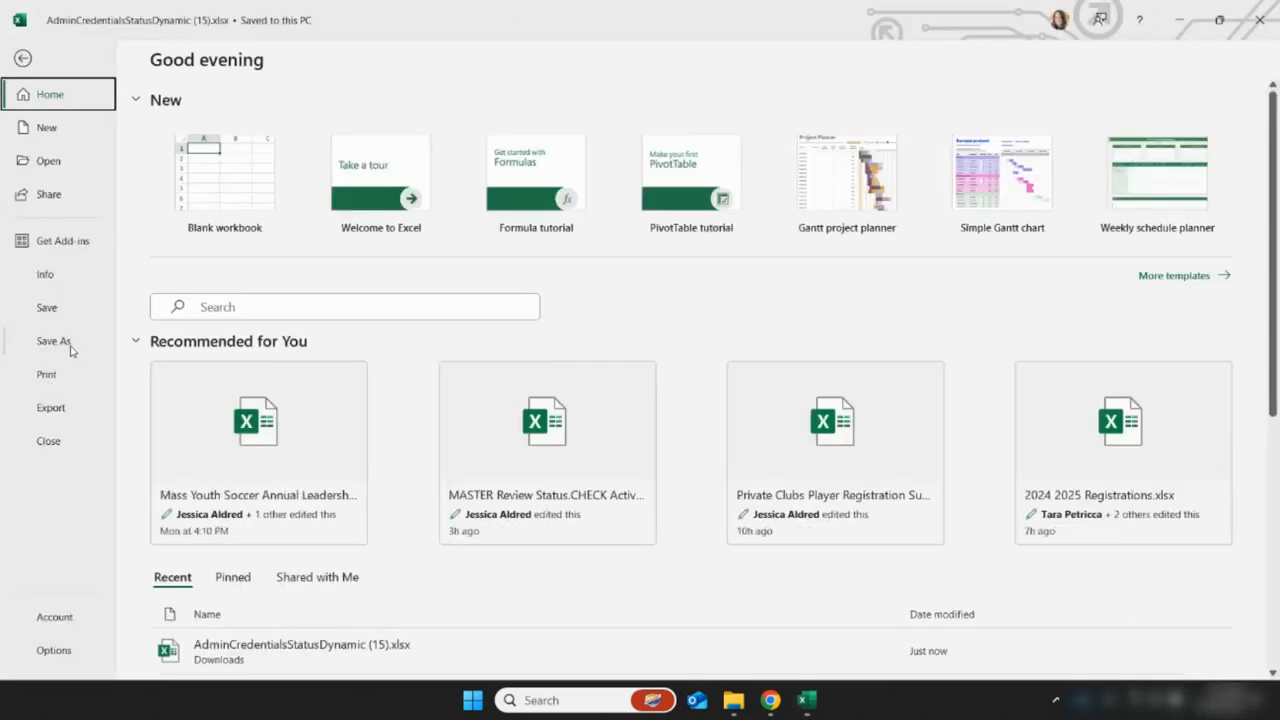
click(55, 341)
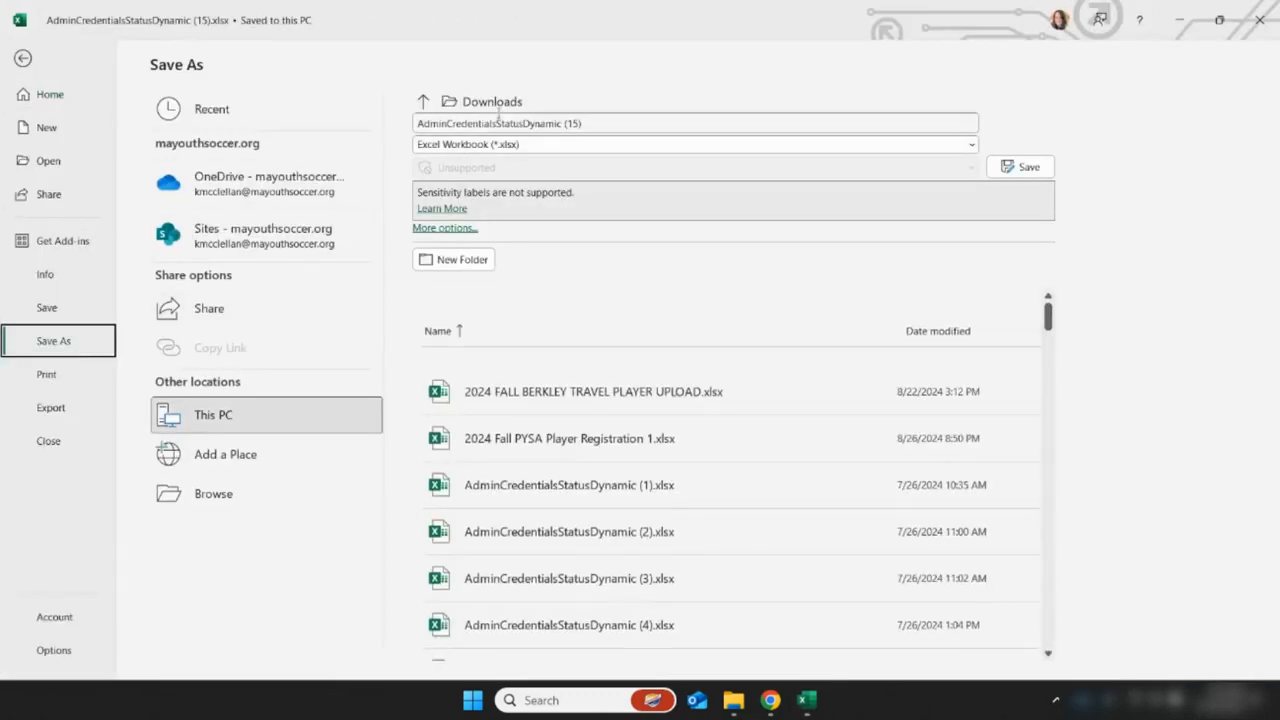
click(465, 233)
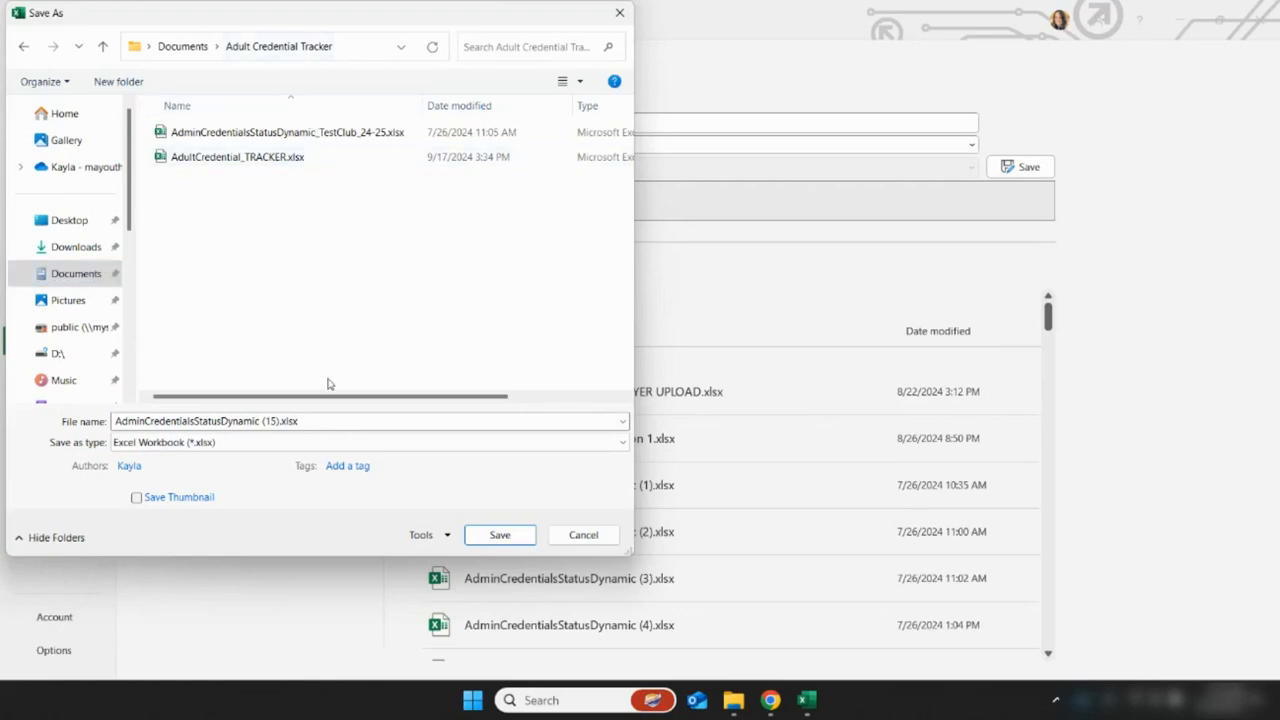
click(322, 421)
click(340, 425)
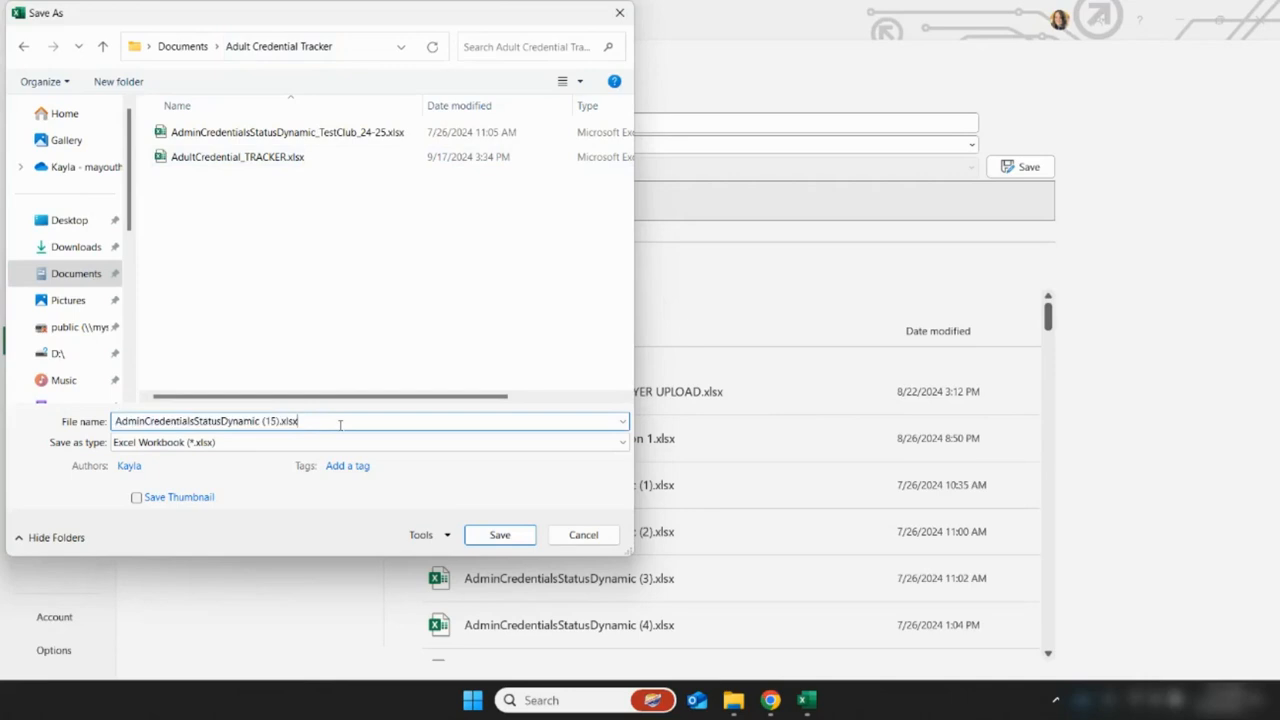
click(312, 138)
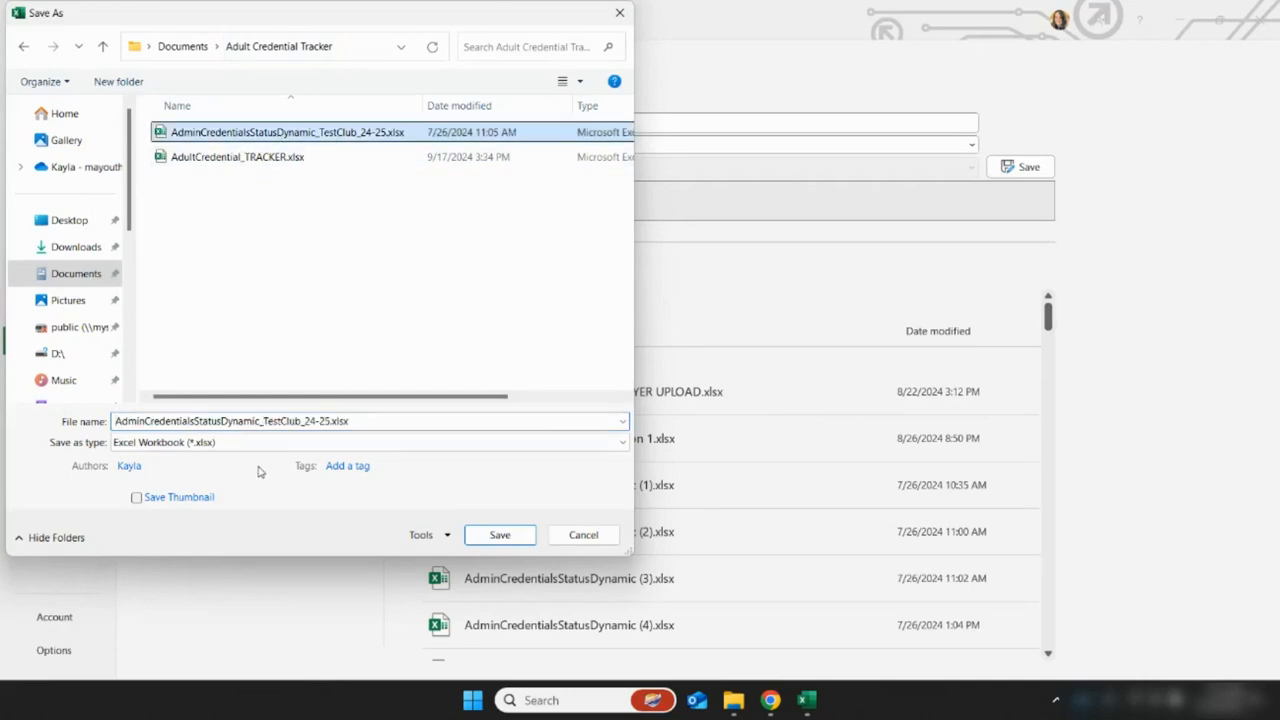
click(268, 421)
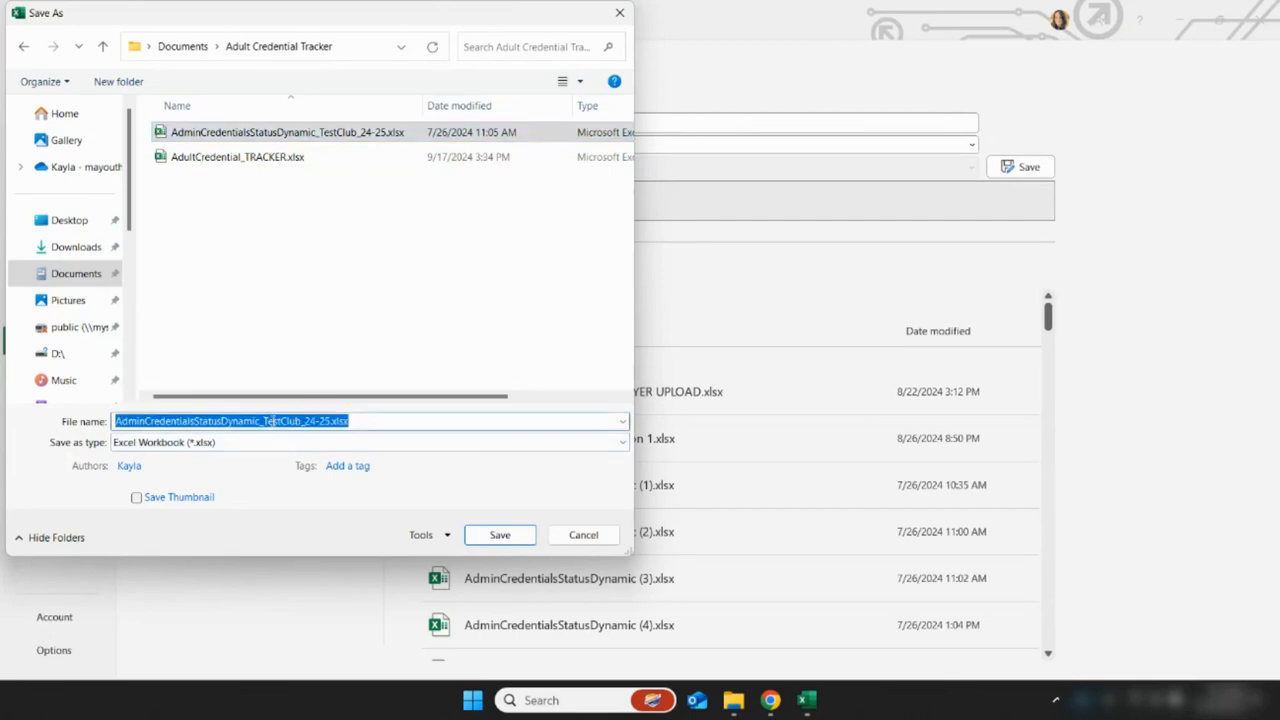
click(298, 421)
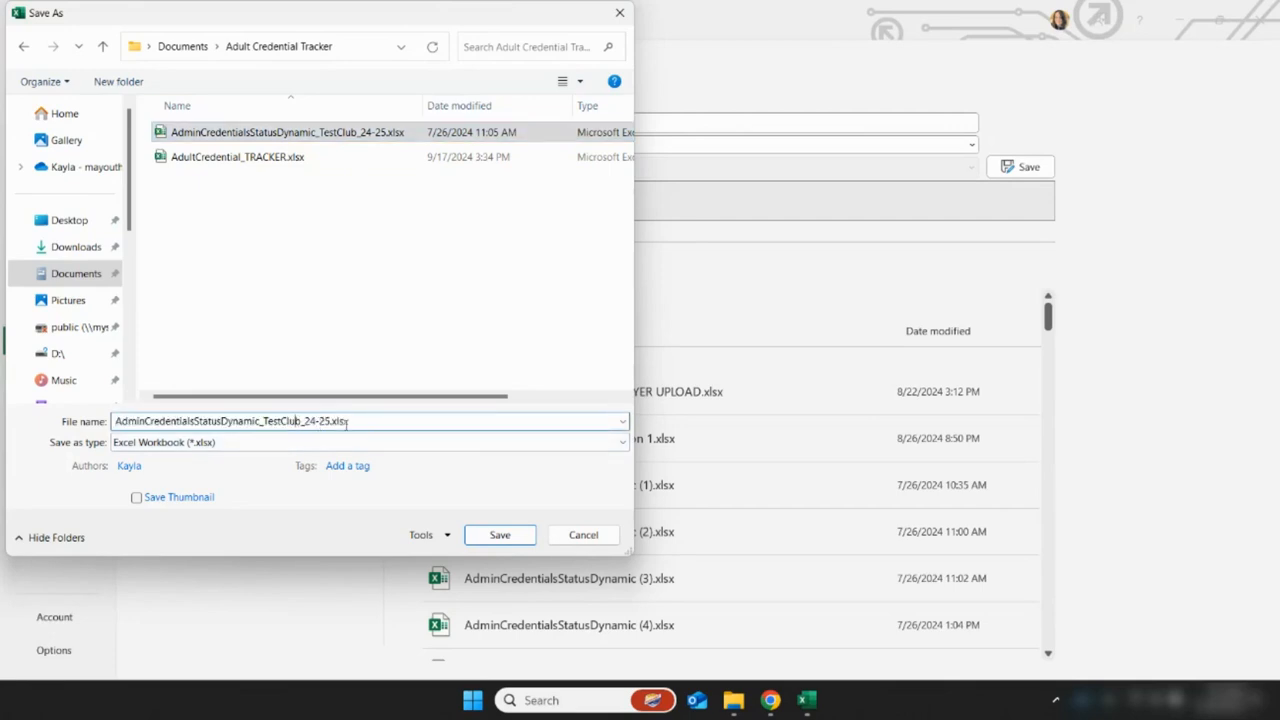
click(522, 539)
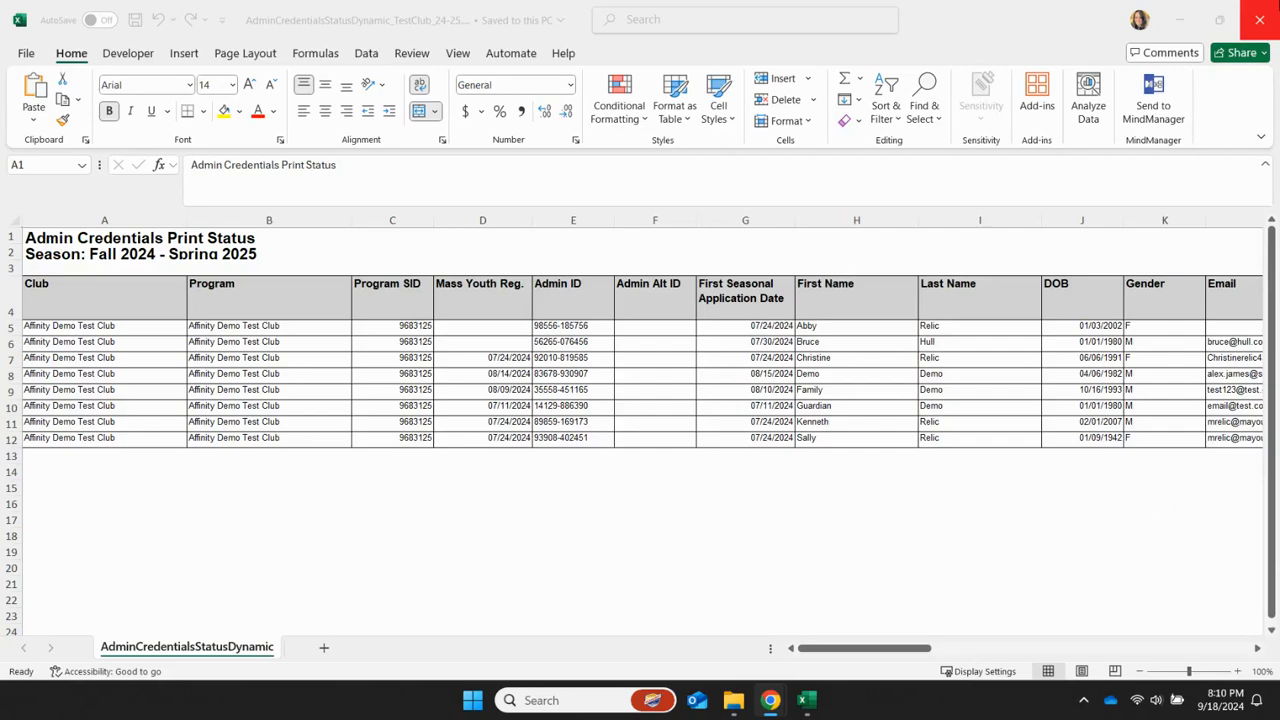
click(1262, 16)
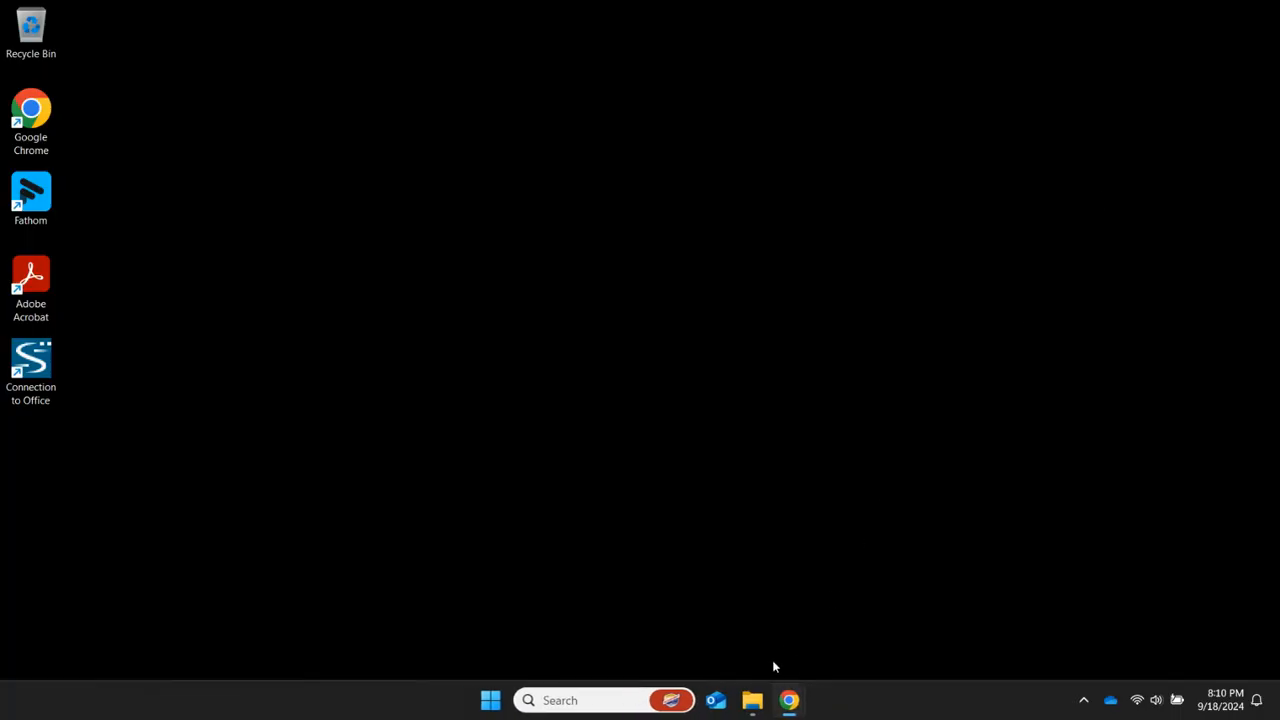
In File Explorer, copy the path of AdminCredentialsStatusDynamic_TestClub_24-25.xlsx from the Adult Credential Tracker folder
click(752, 700)
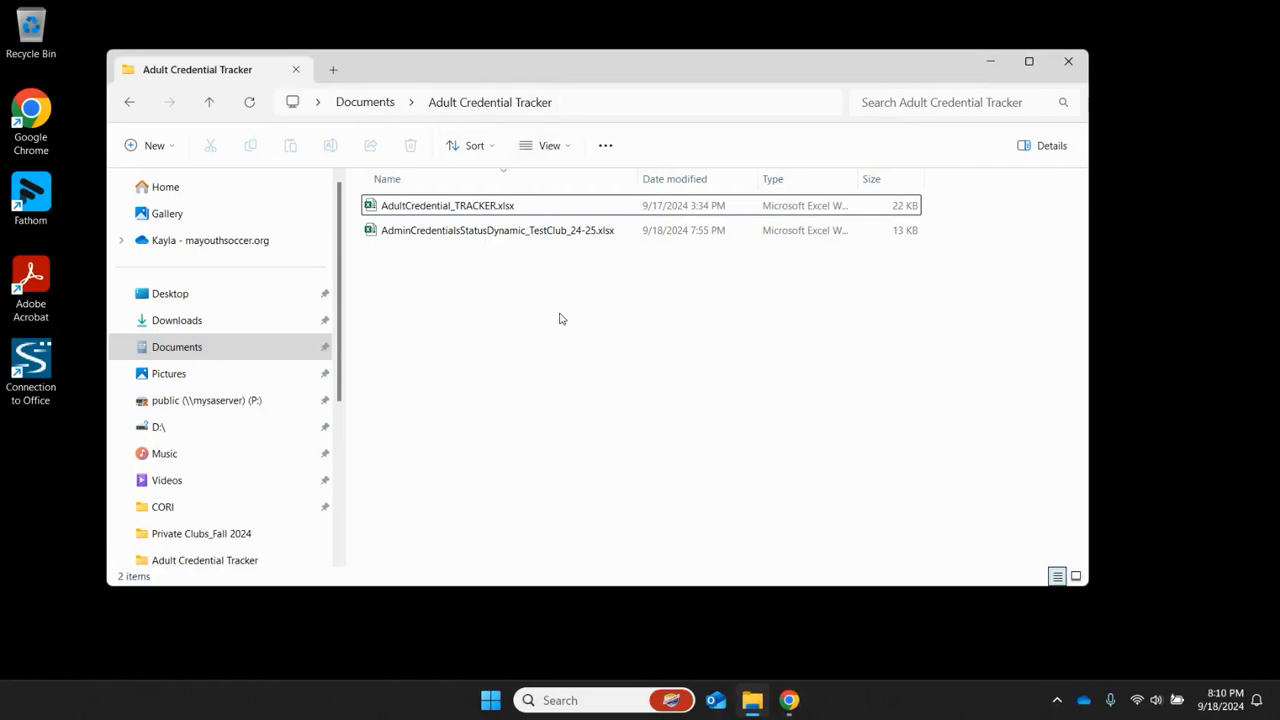
click(563, 233)
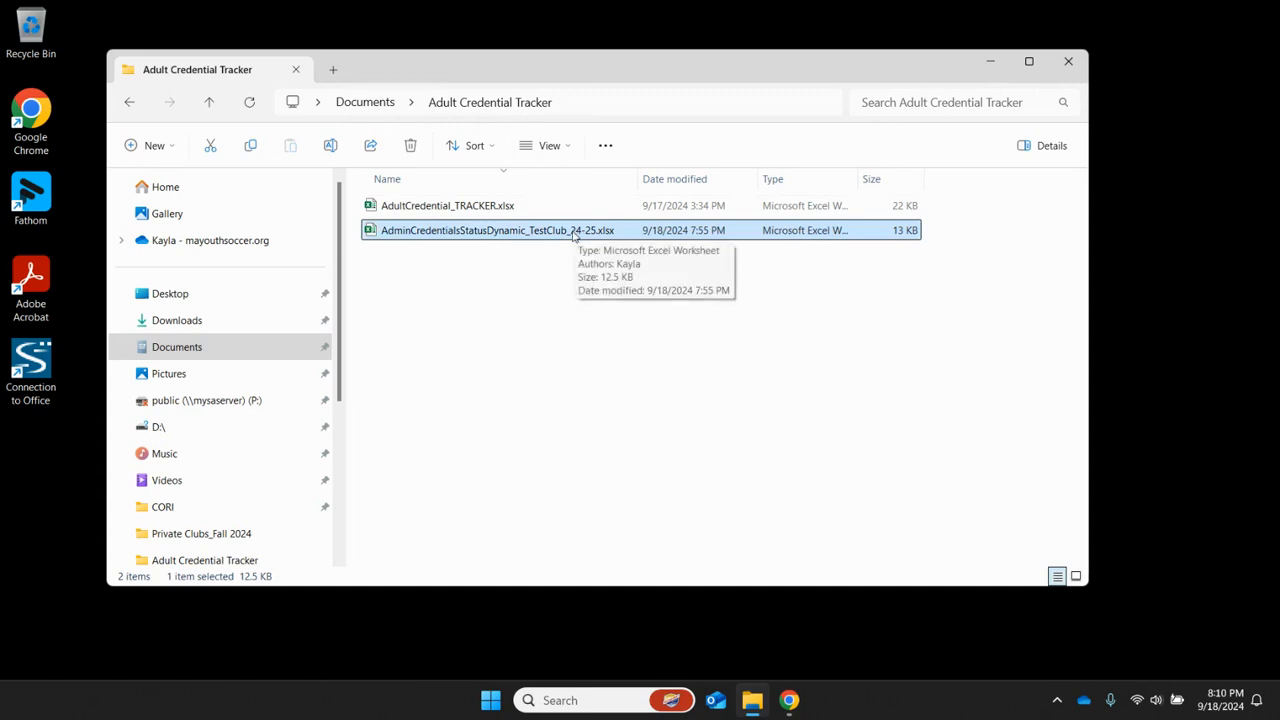
right_click(574, 236)
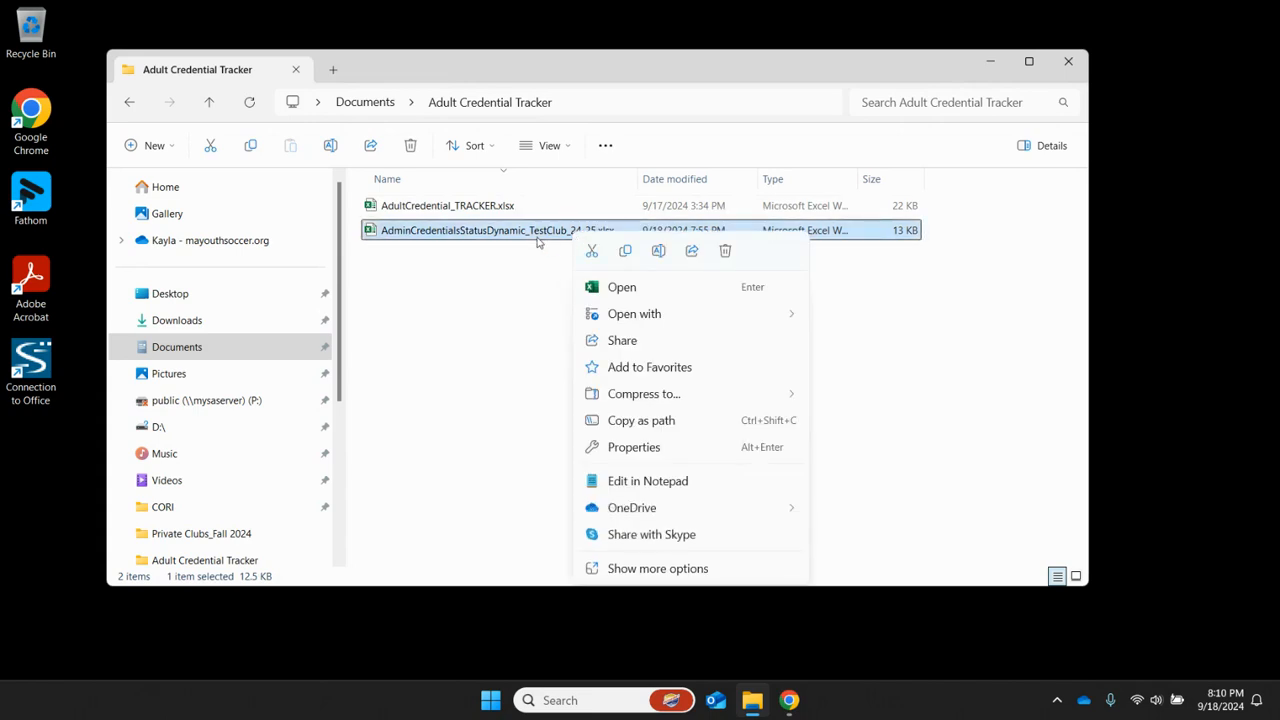
click(781, 426)
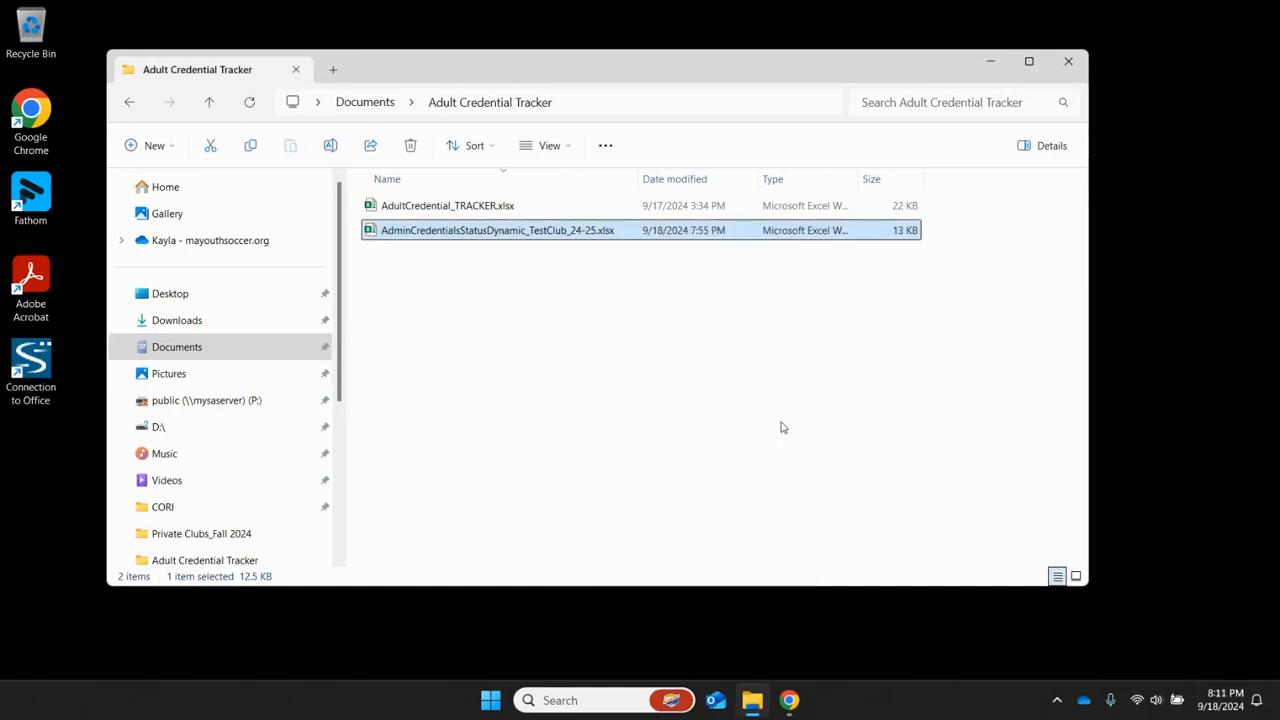
Open AdultCredential_TRACKER.xlsx in Excel and replace the source path in cell B1 with the copied path of AdminCredentialsStatusDynamic_TestClub_24-25.xlsx
double_click(479, 207)
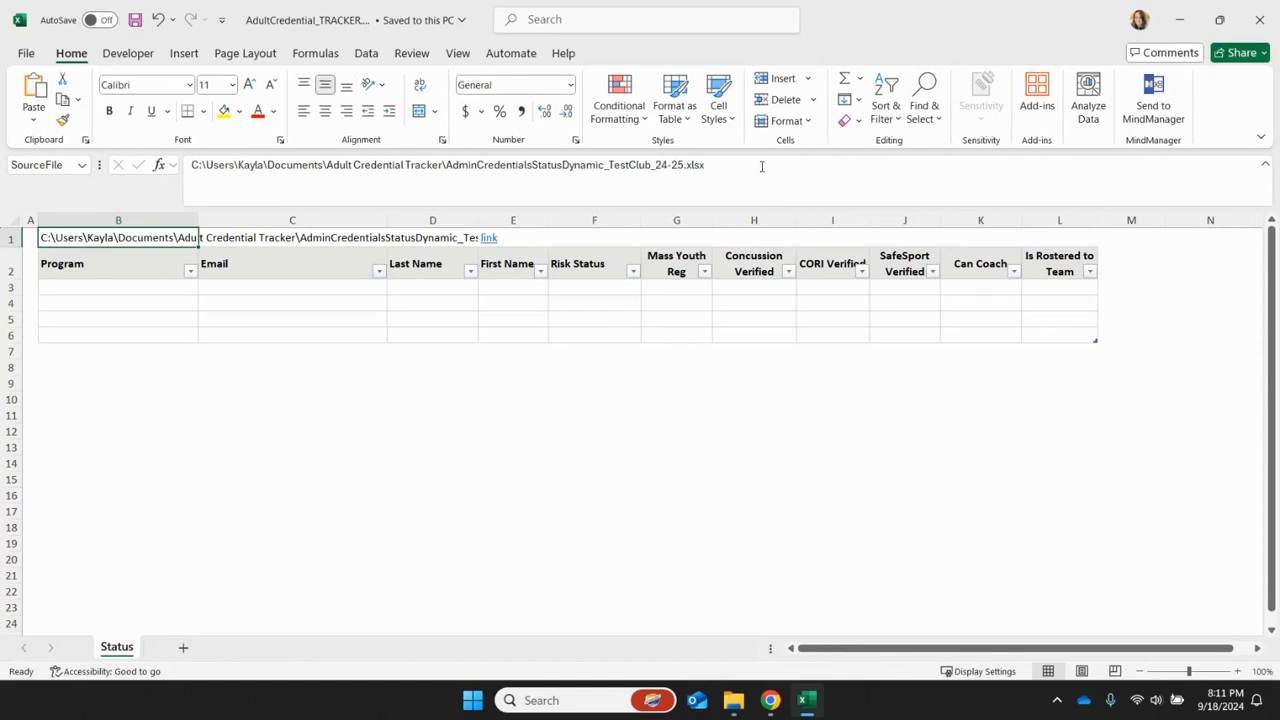
drag(760, 166, 192, 166)
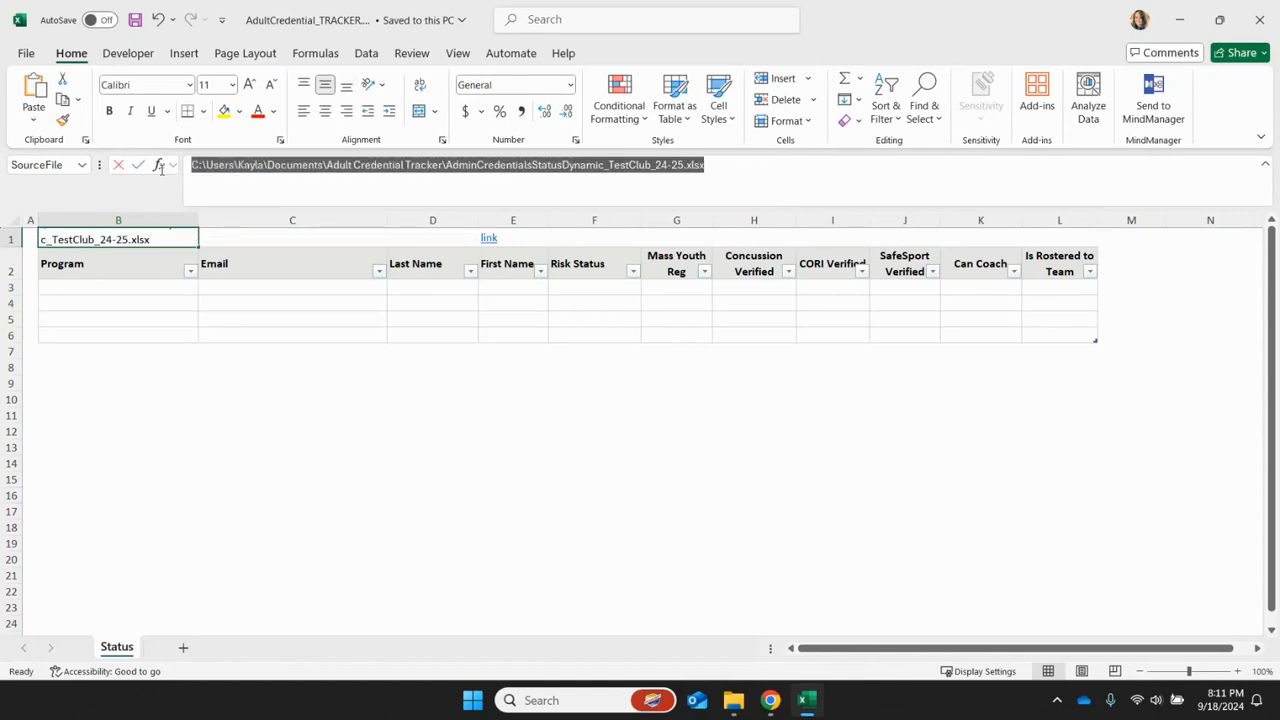
right_click(238, 166)
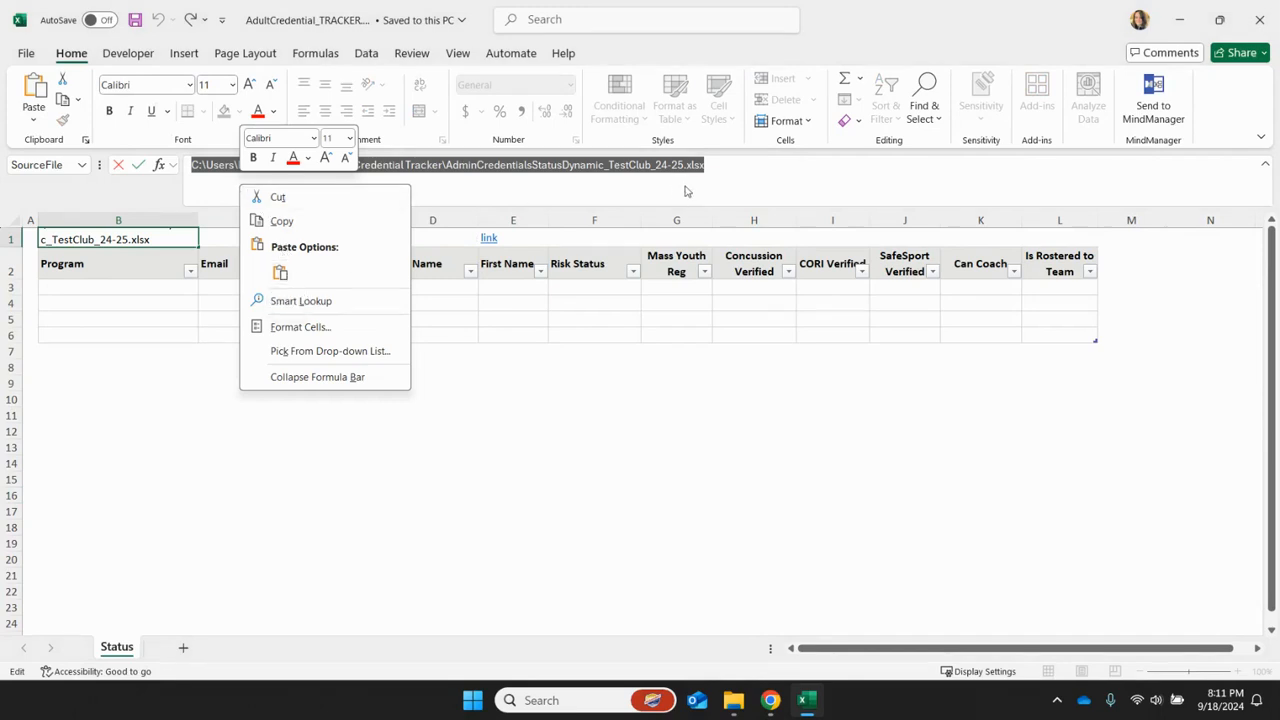
key(Escape)
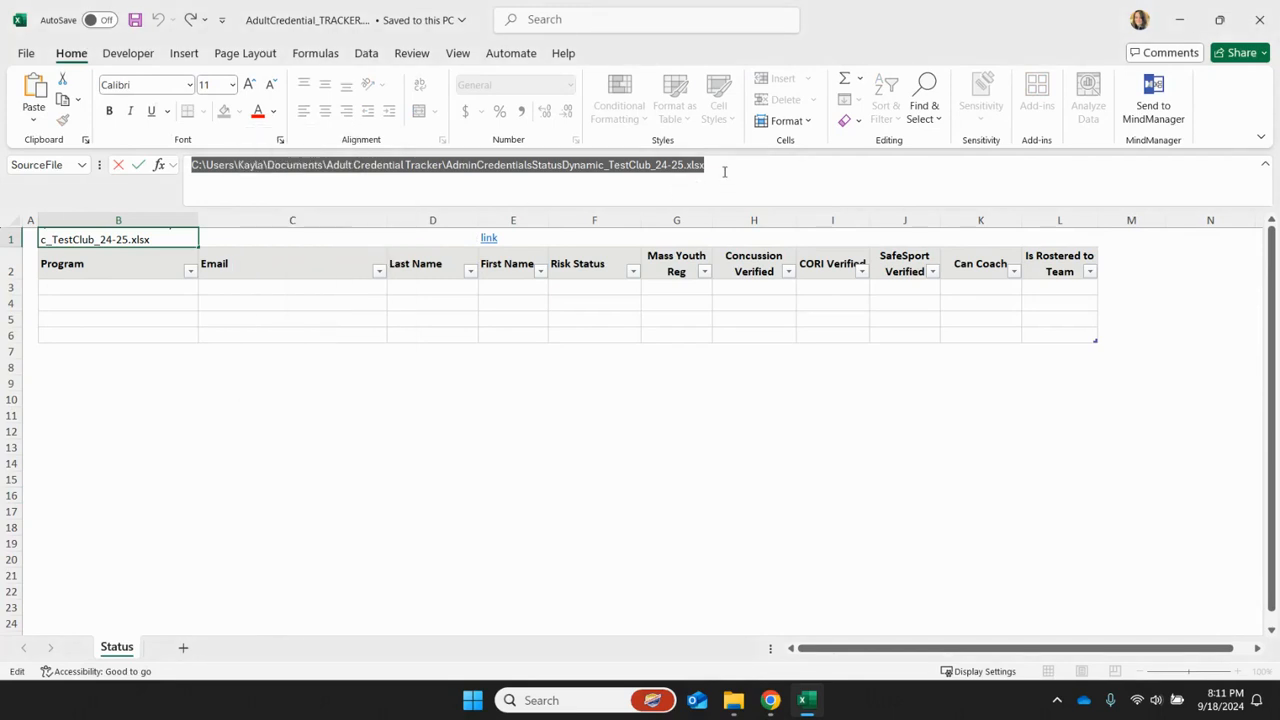
click(724, 168)
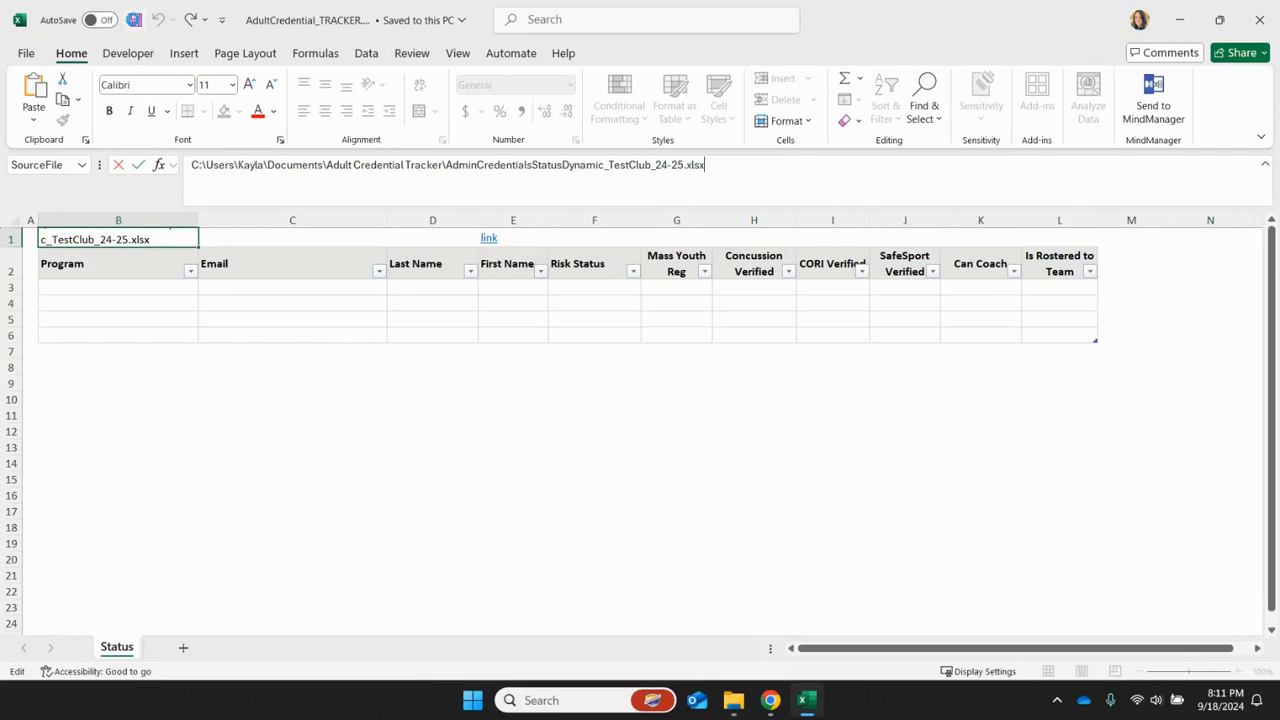
Save the tracker workbook and refresh all its data from the linked credentials report
click(135, 21)
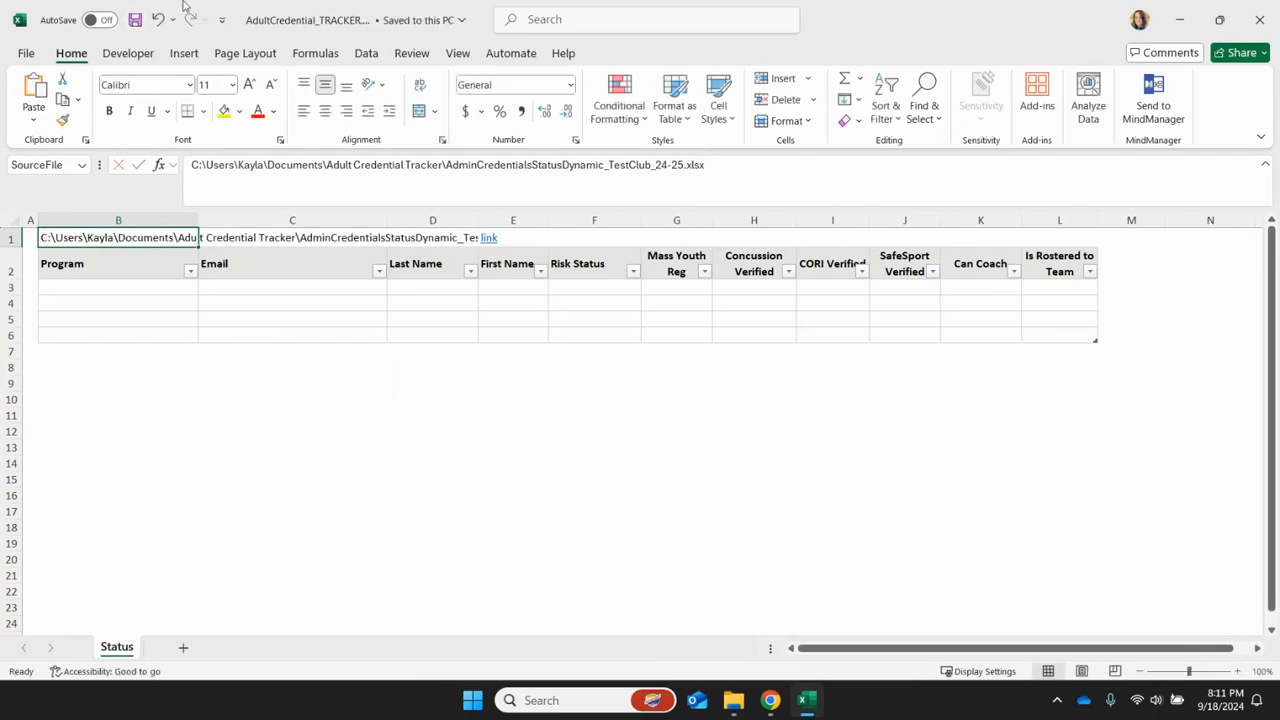
click(368, 56)
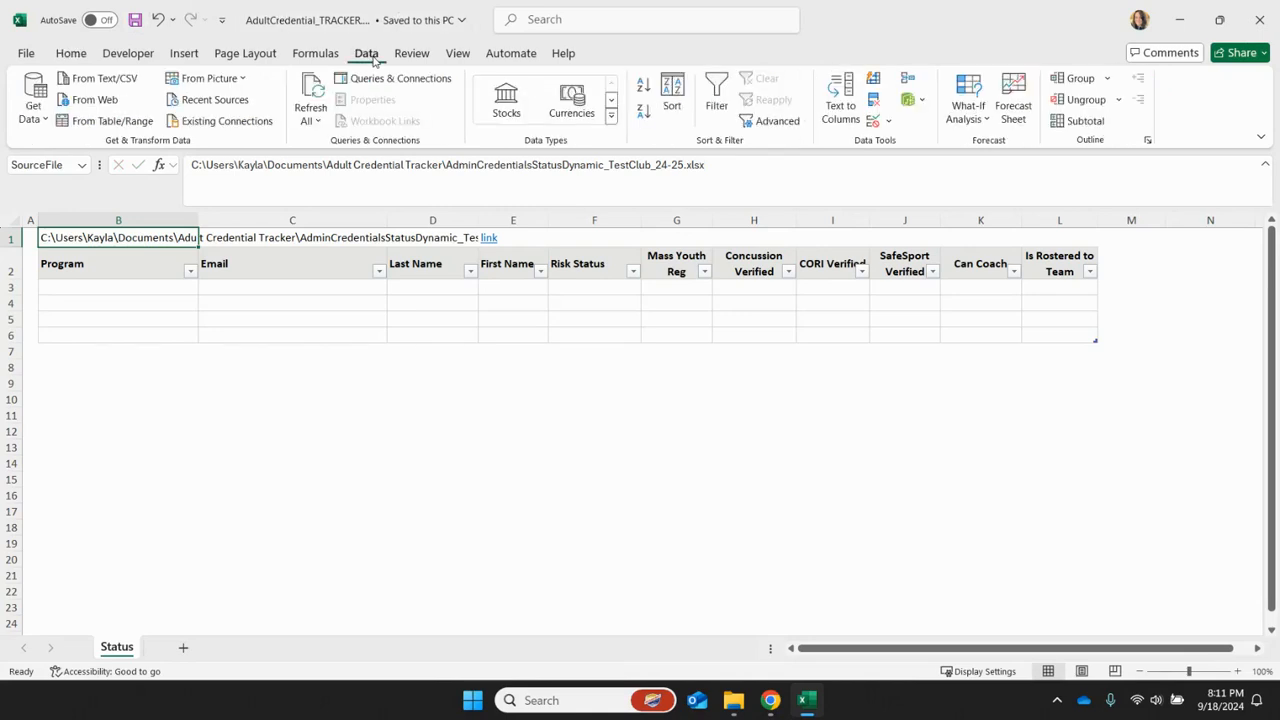
click(311, 100)
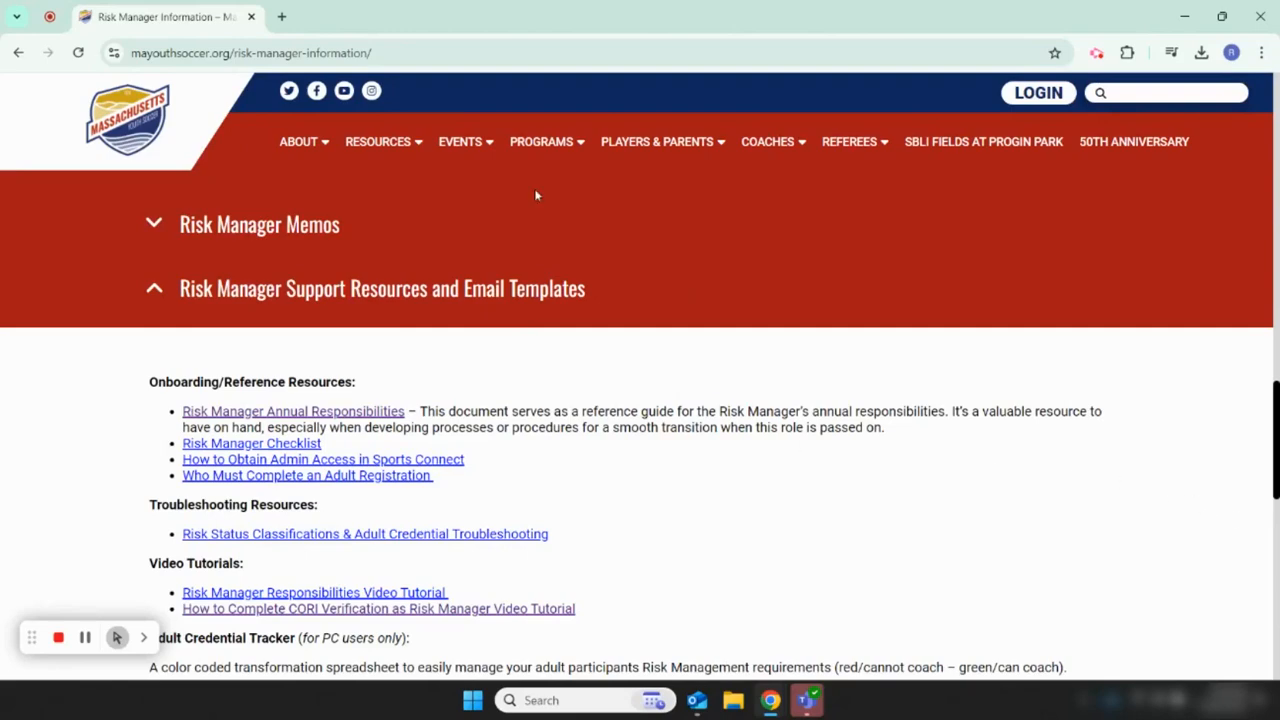
In Chrome, view the Adult Credential Tracker resources on the Risk Manager Information page
mouse_move(401, 146)
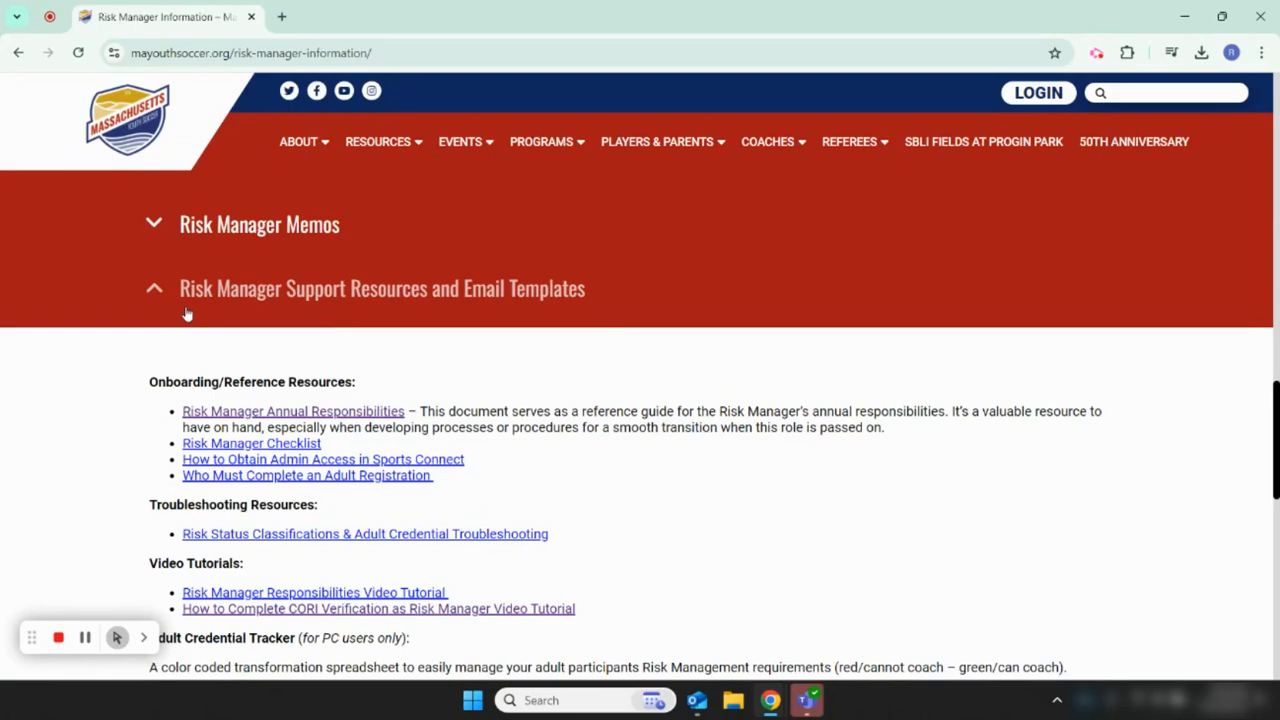
scroll(186, 314, down, 3)
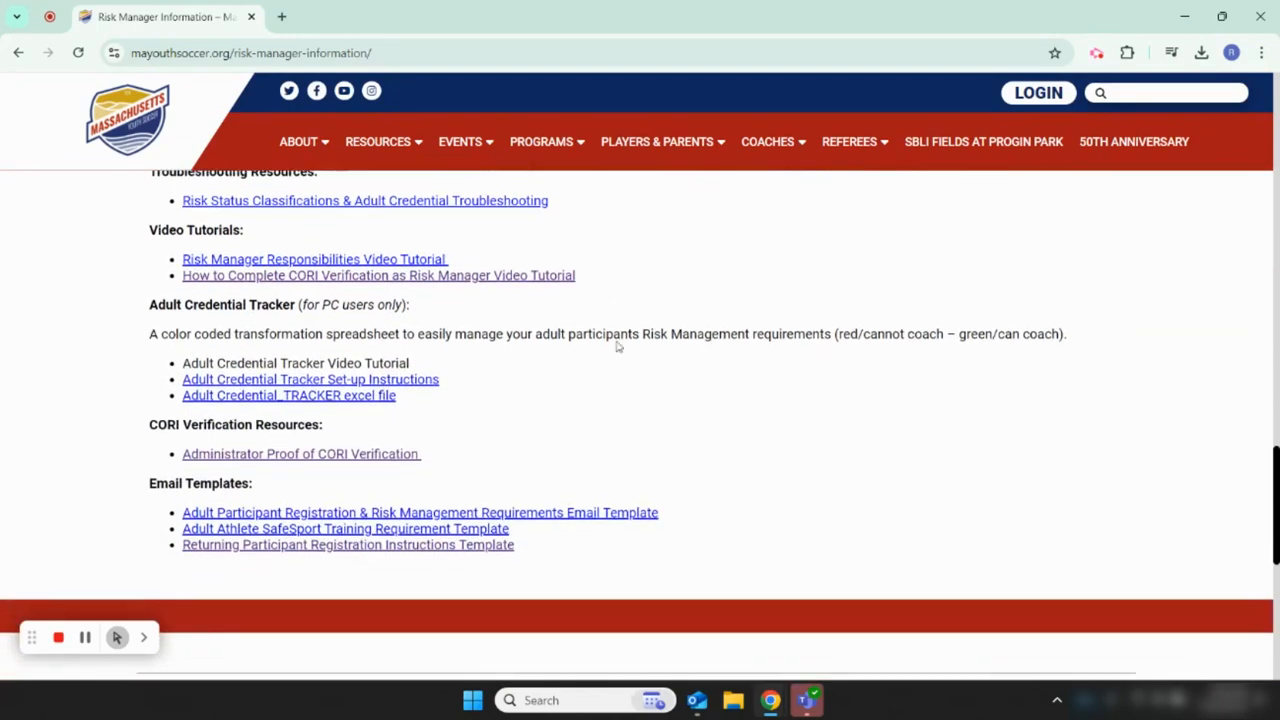